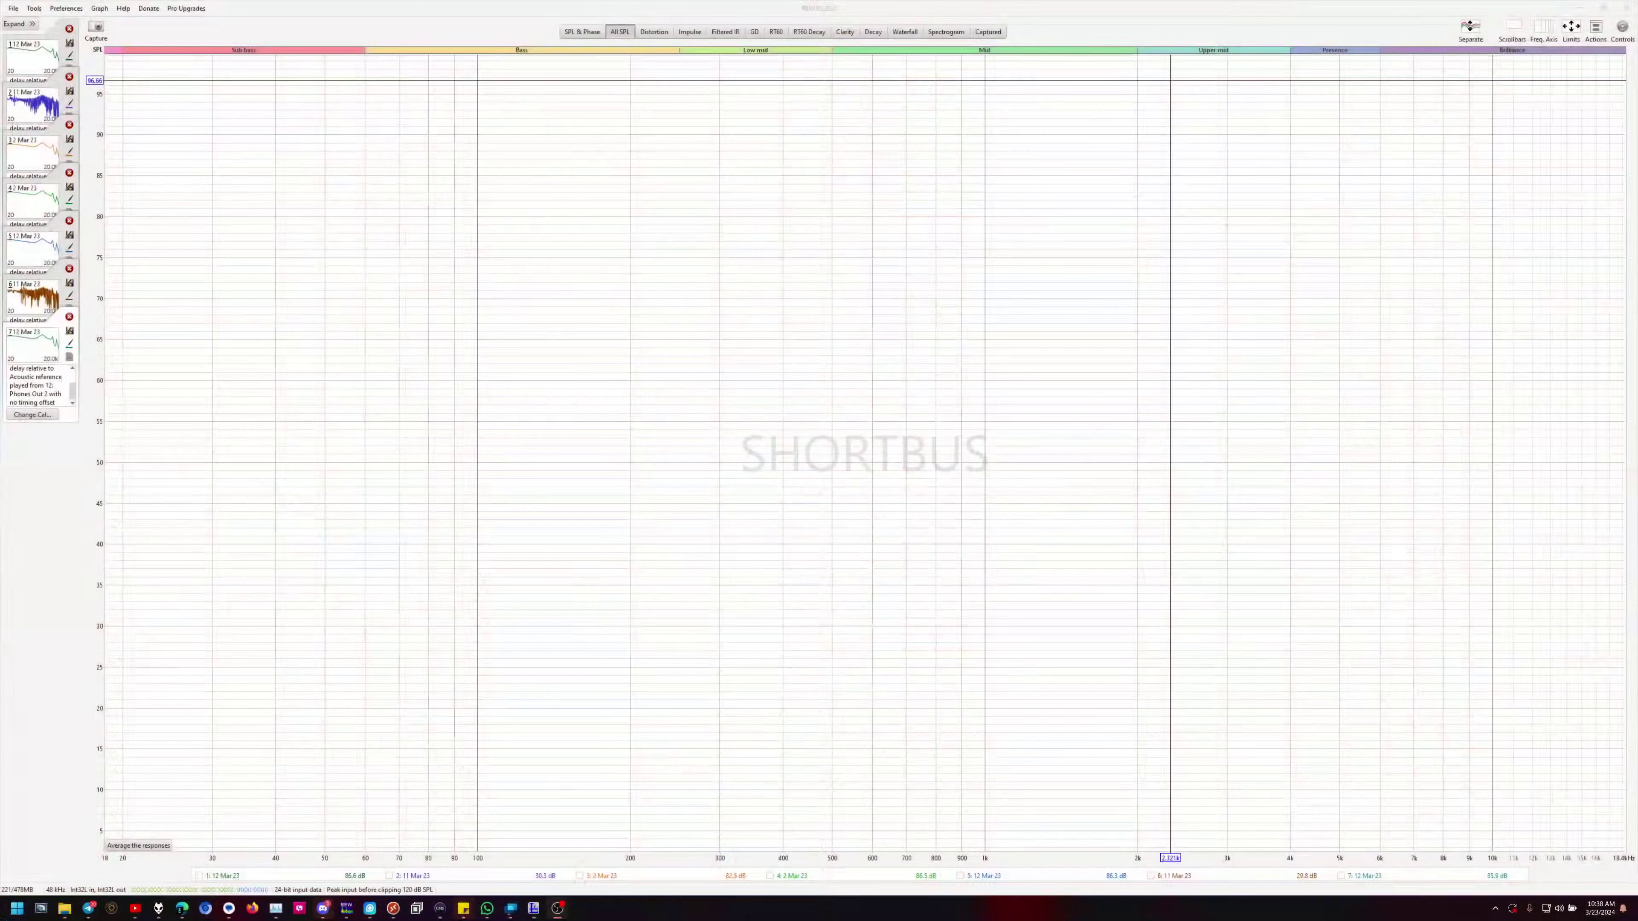
Set sweep and reference outputs to 12: Phones Out 2, check input levels, then cancel.
left_click(1199, 14)
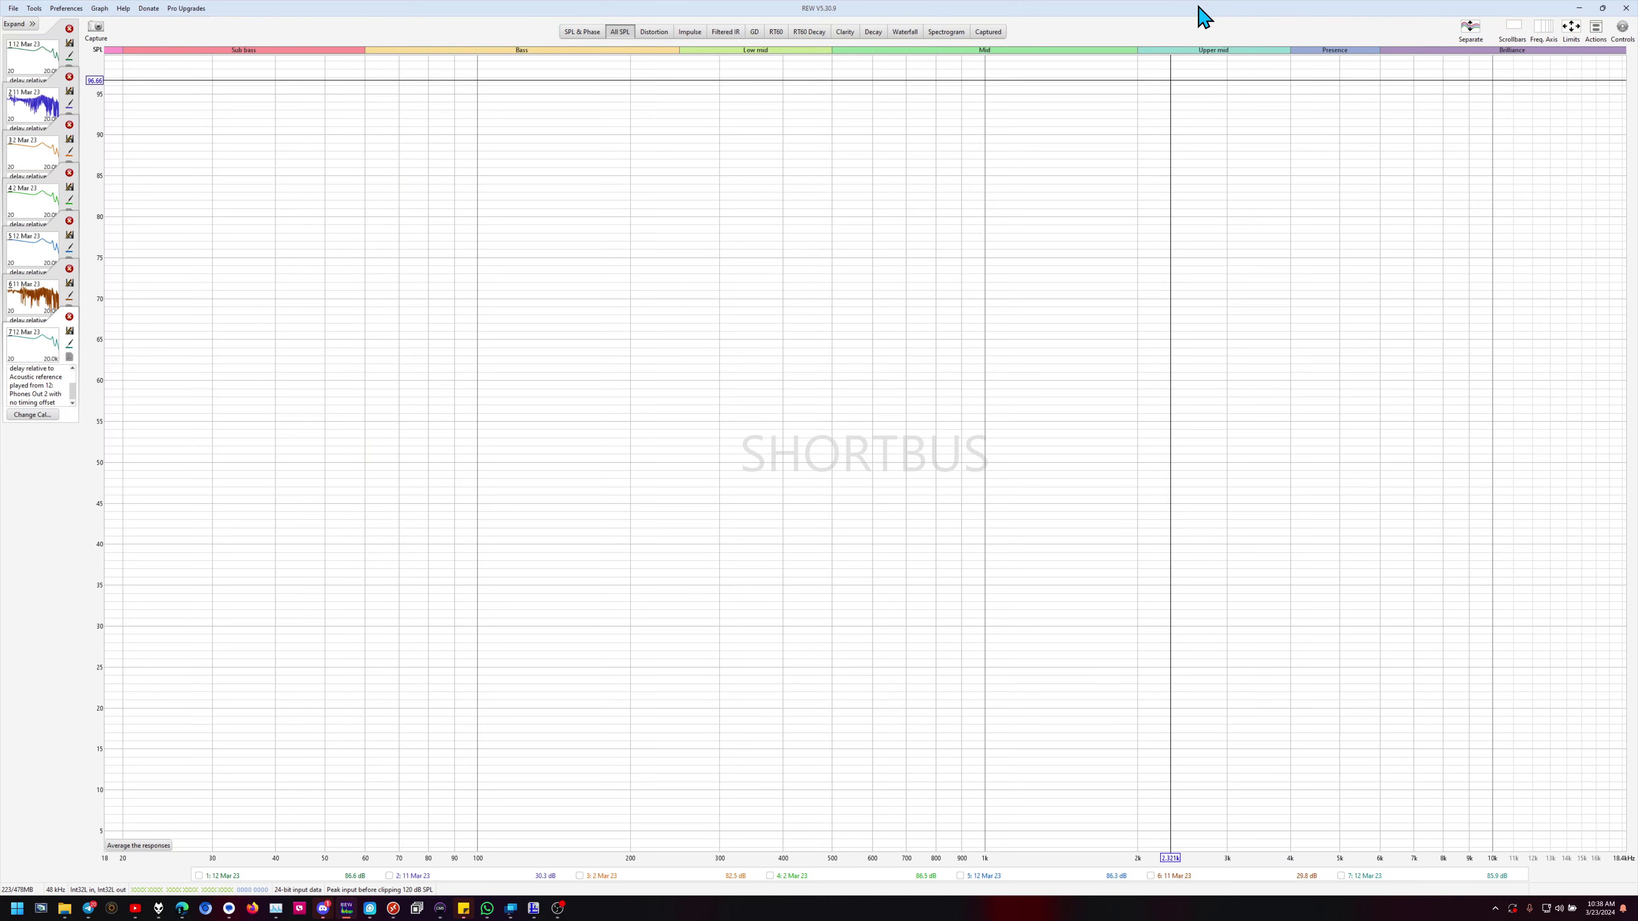
key("ctrl+m")
left_click(912, 513)
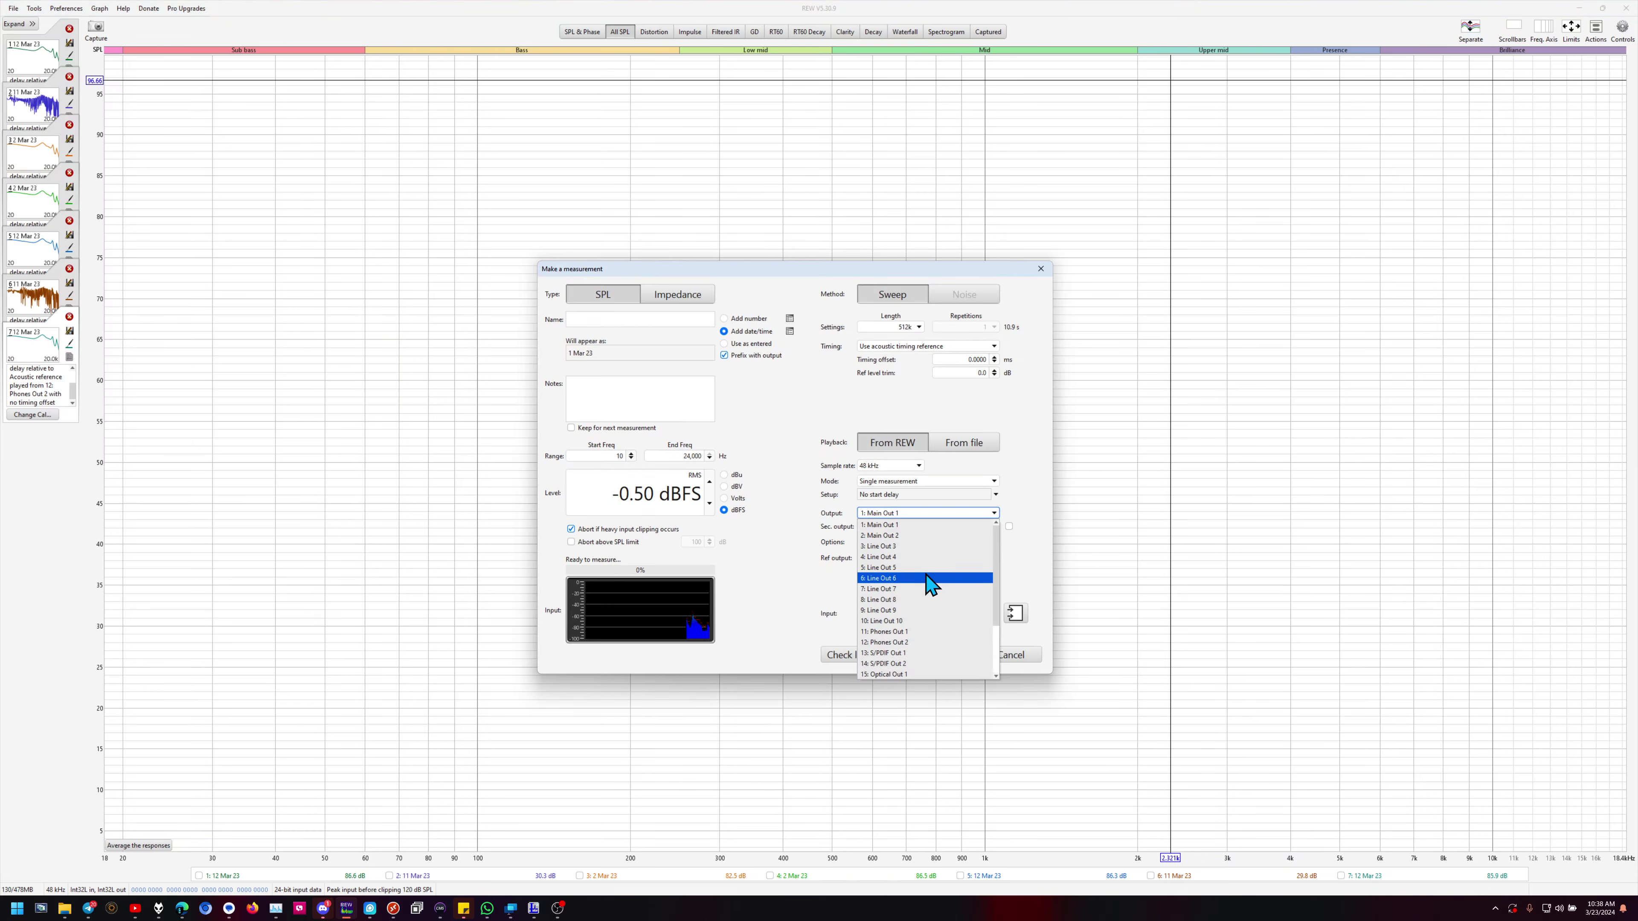
scroll(975, 621, "down", 2)
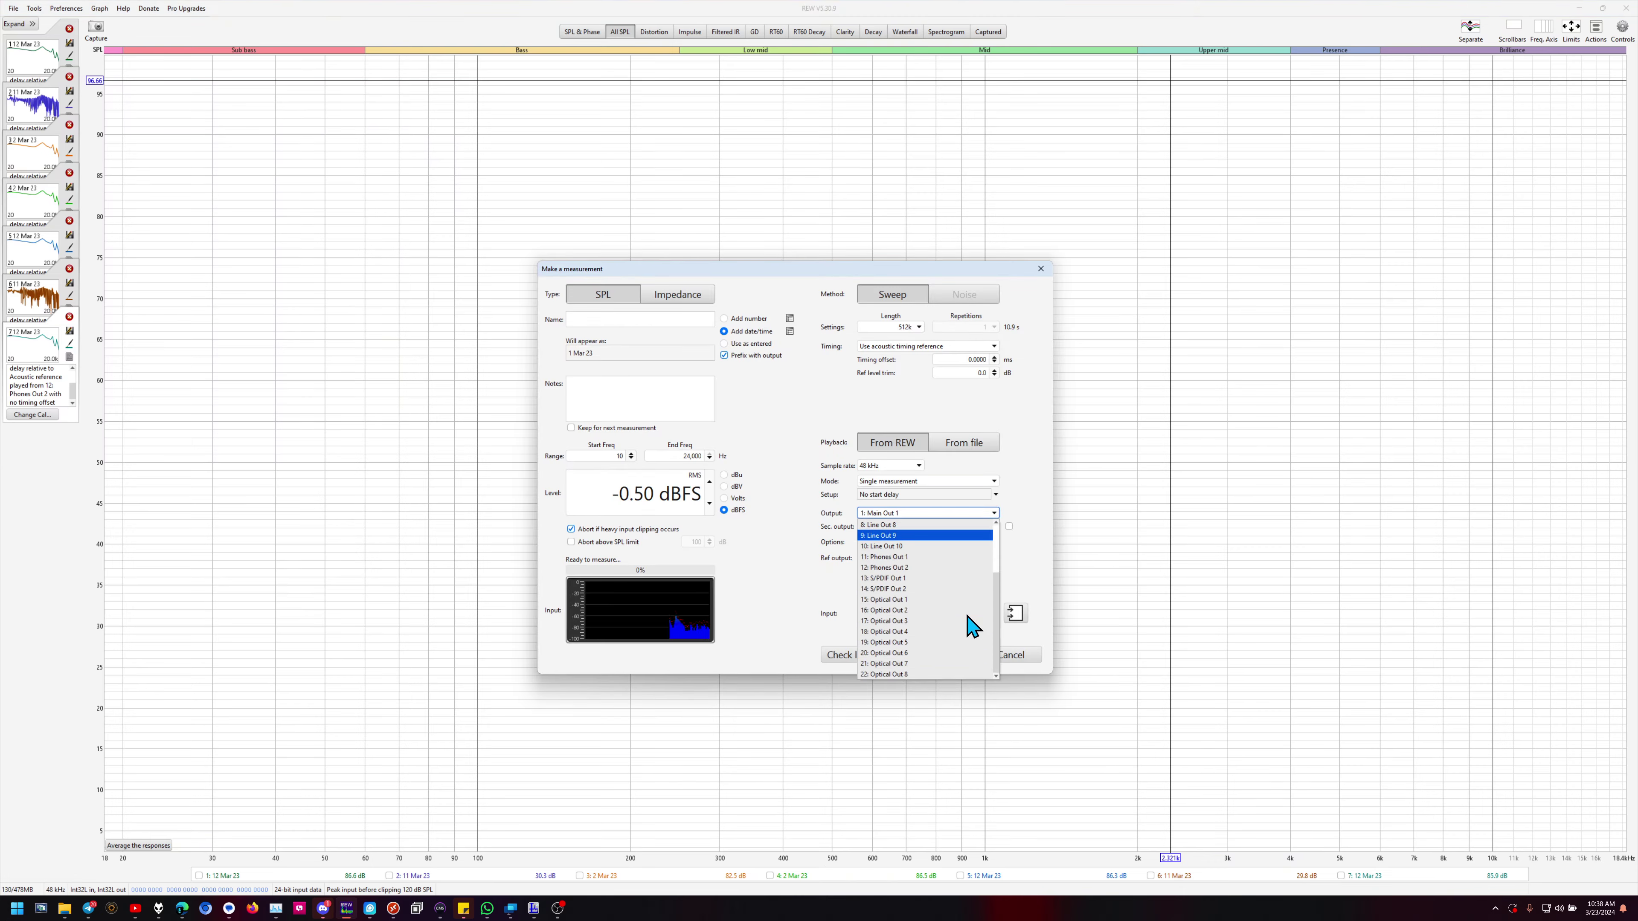
left_click(959, 578)
left_click(943, 559)
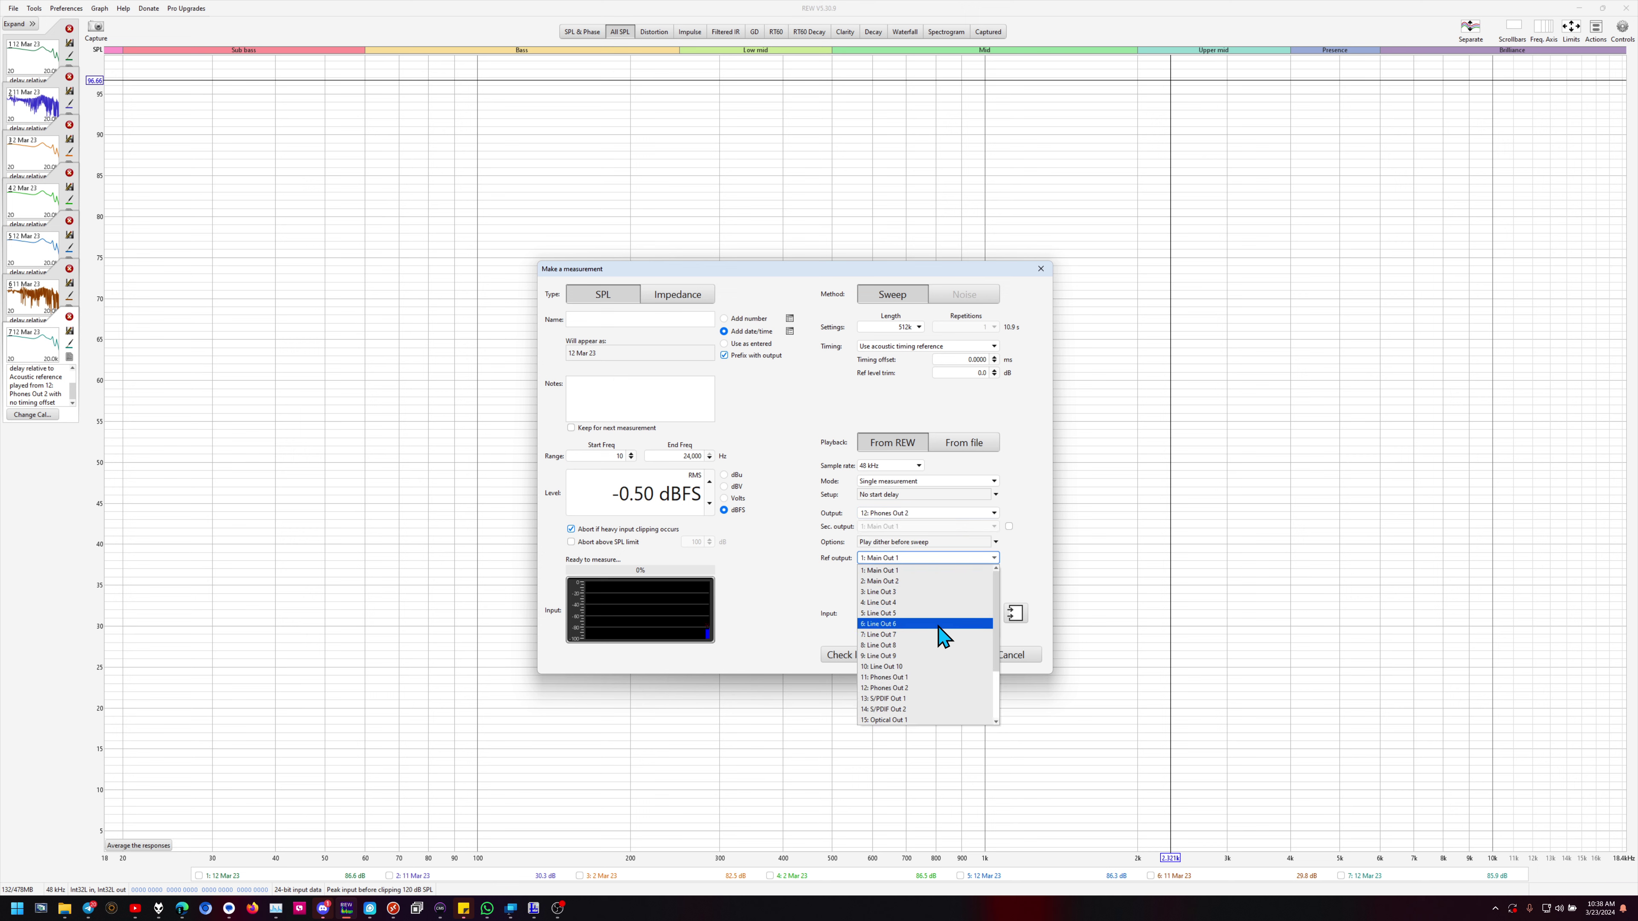
left_click(942, 687)
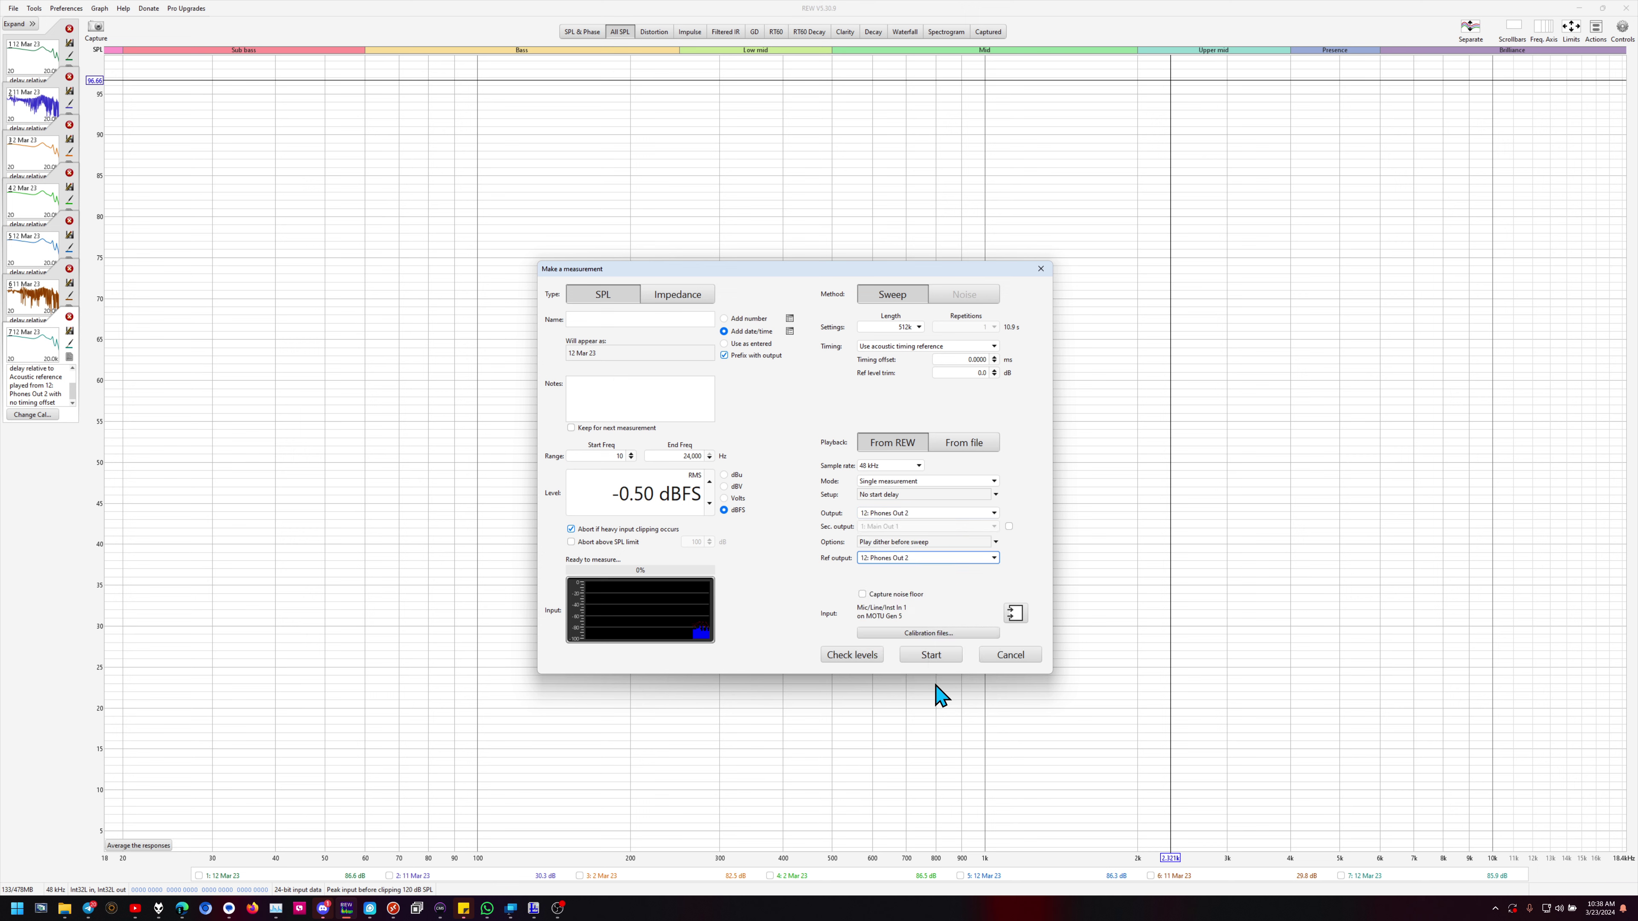
left_click(864, 656)
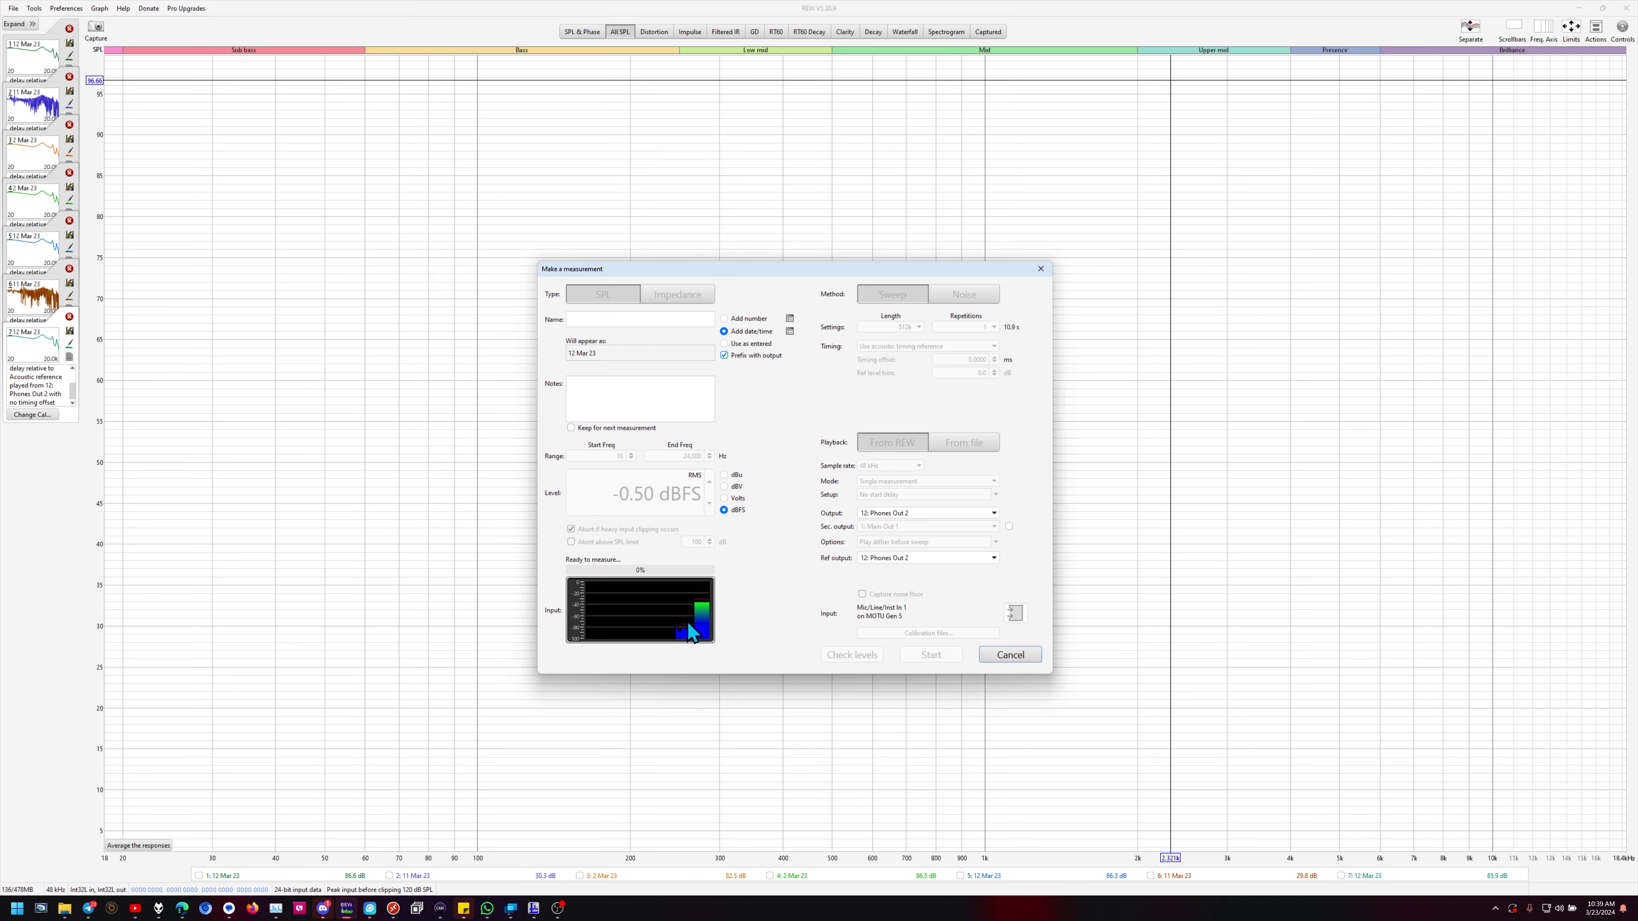
left_click(1010, 656)
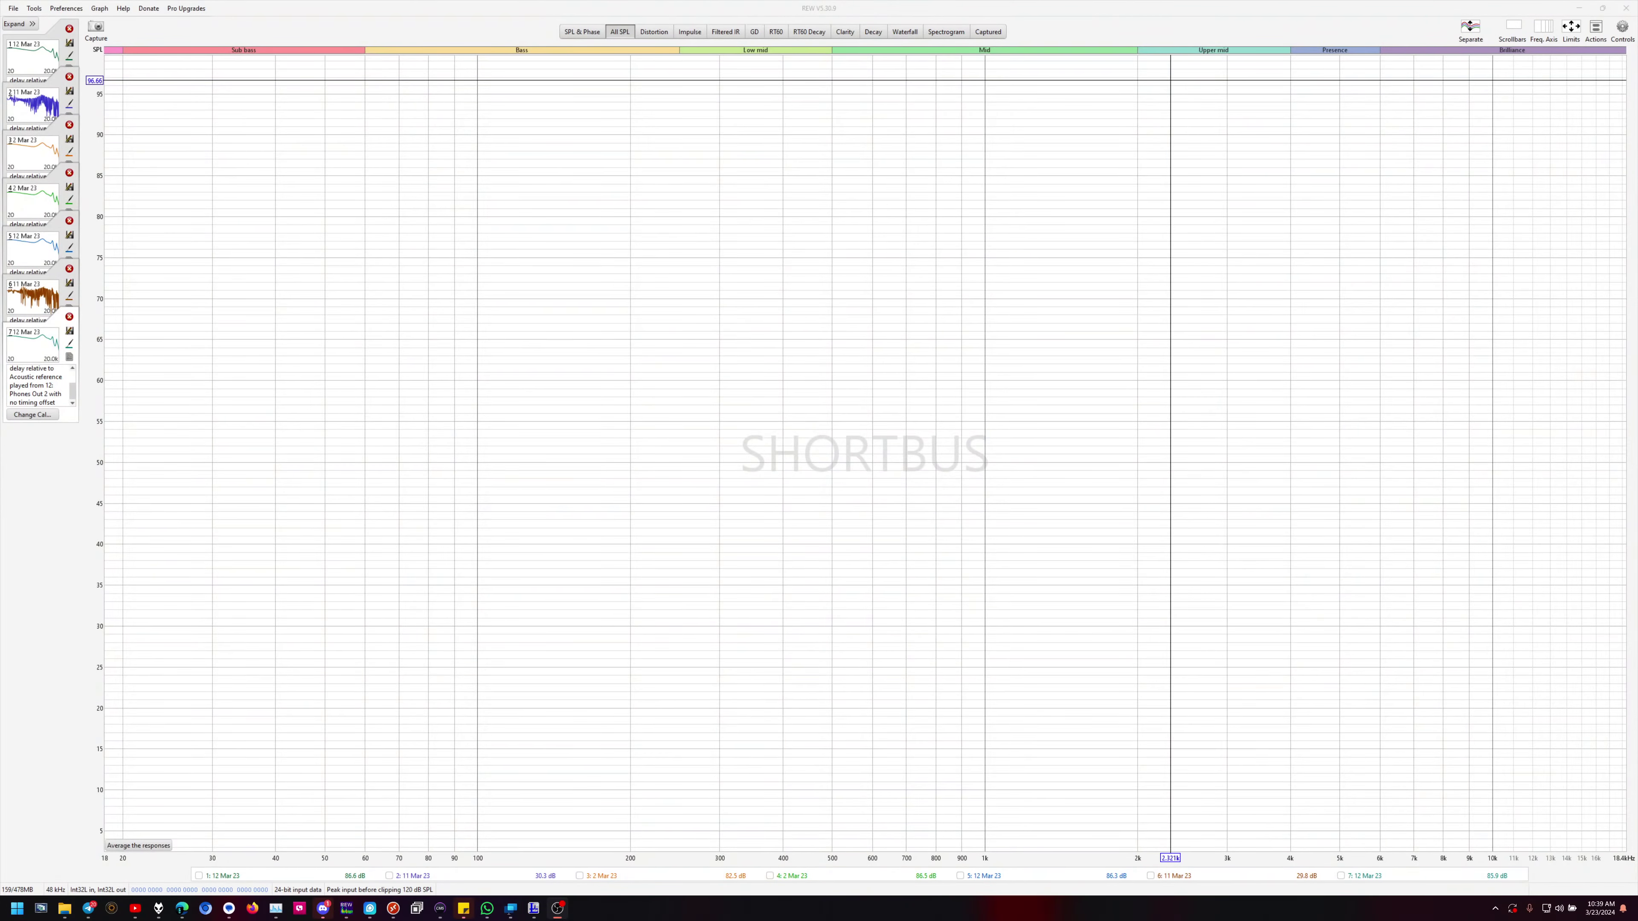
Run a sweep measurement through Phones Out 2 to capture measurement 8.
left_click(840, 577)
key("alt+m")
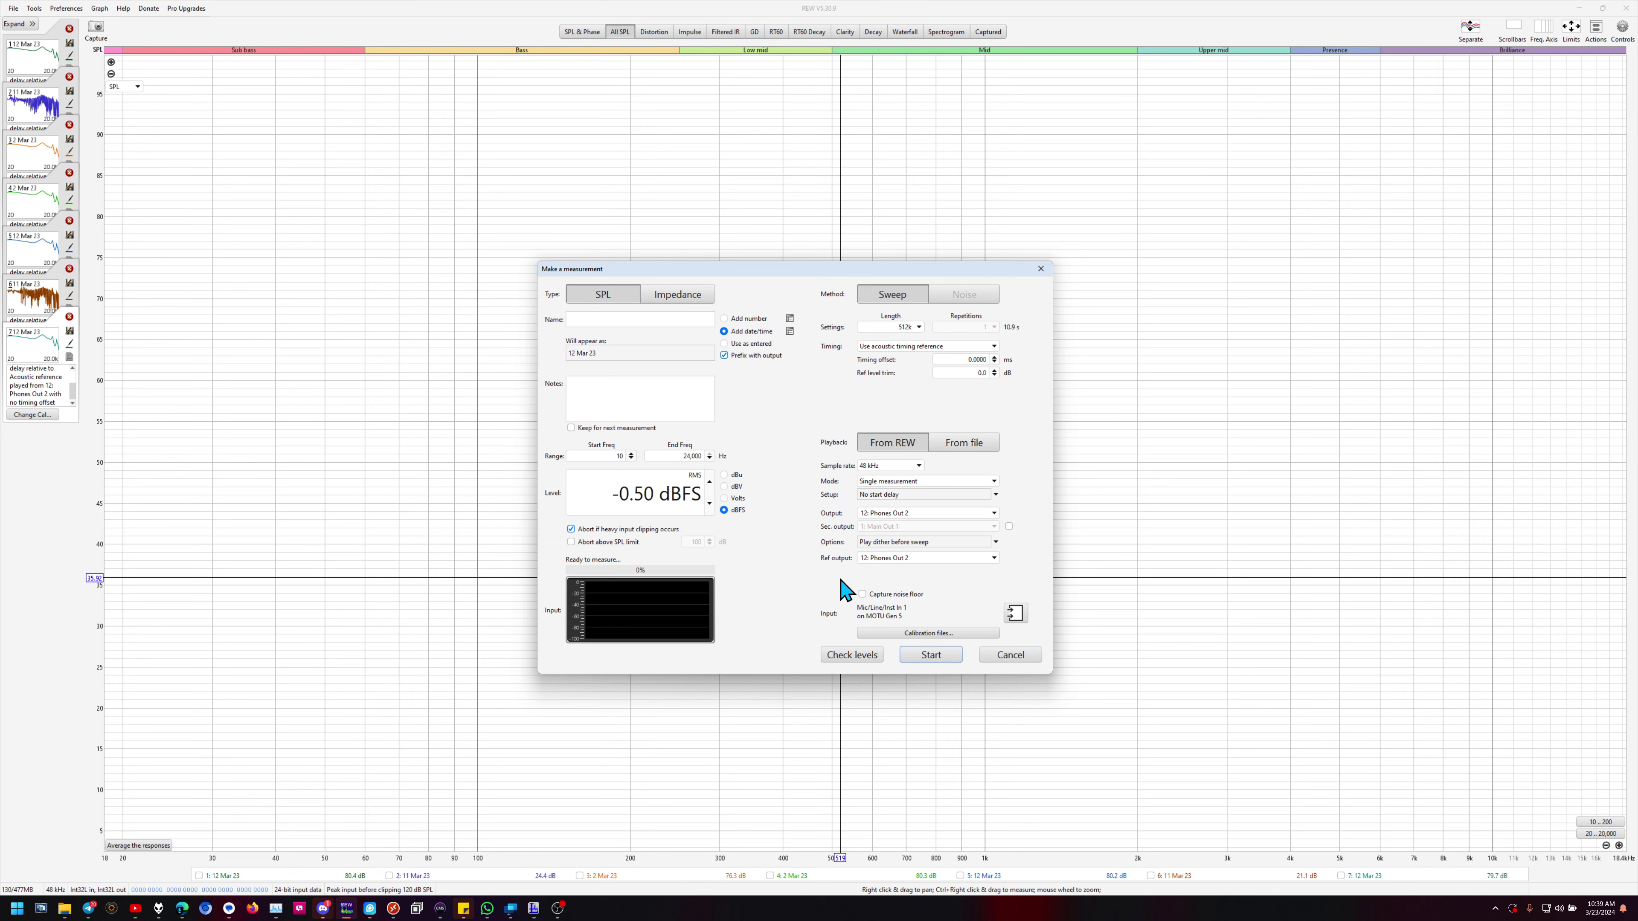
left_click(931, 654)
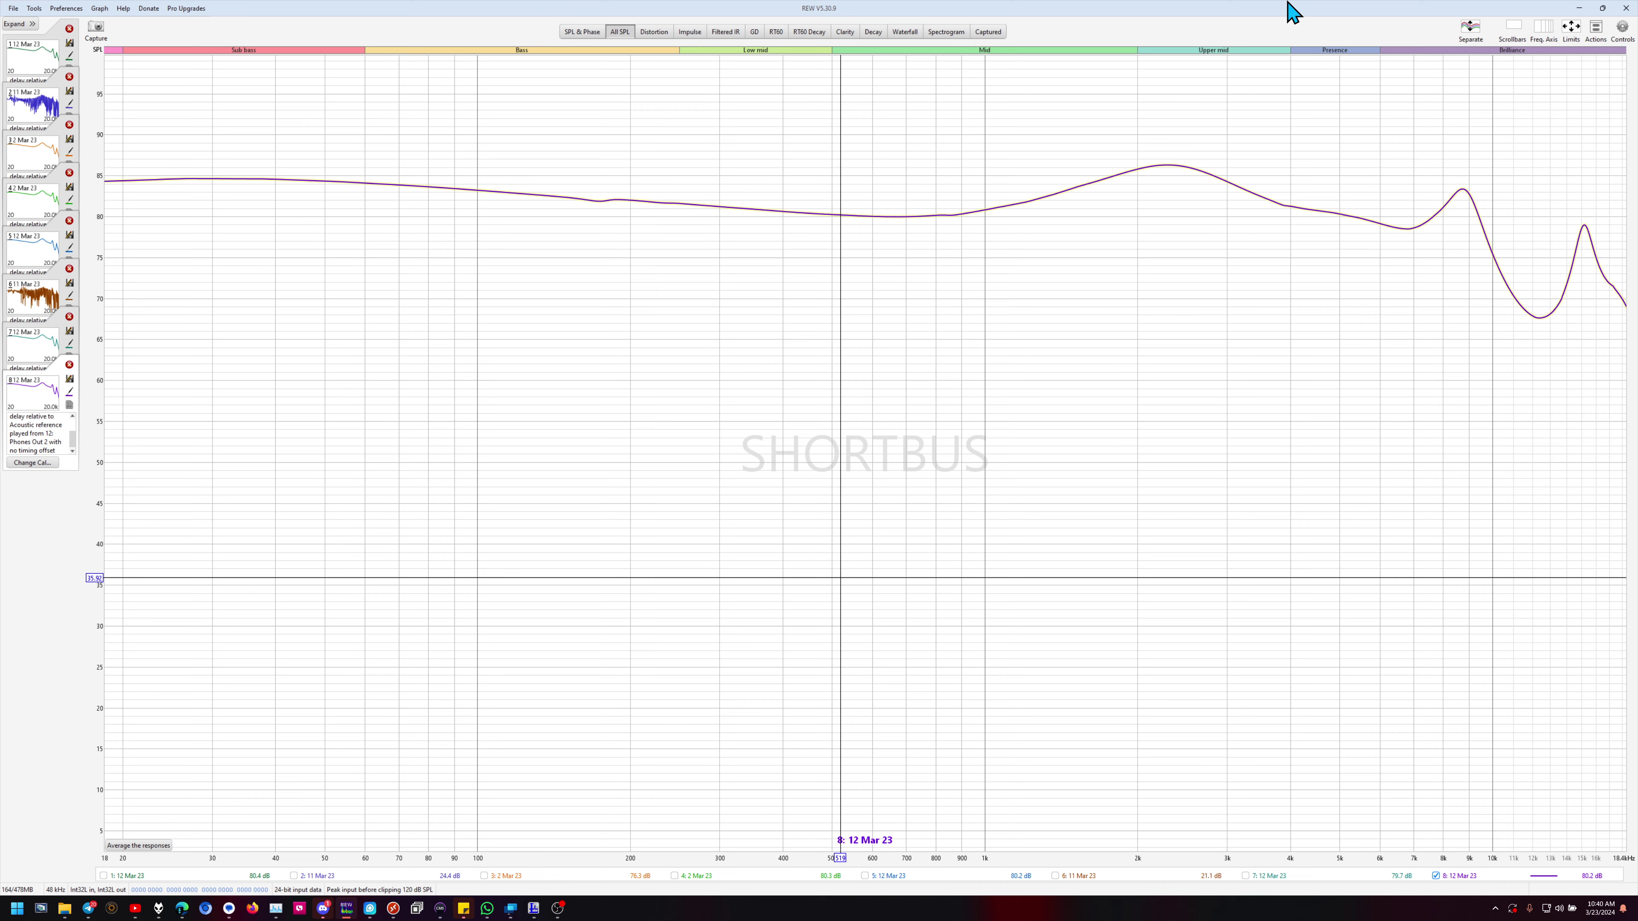
Measure through 11: Phones Out 1 and accept the low signal-to-noise warning.
key("alt+m")
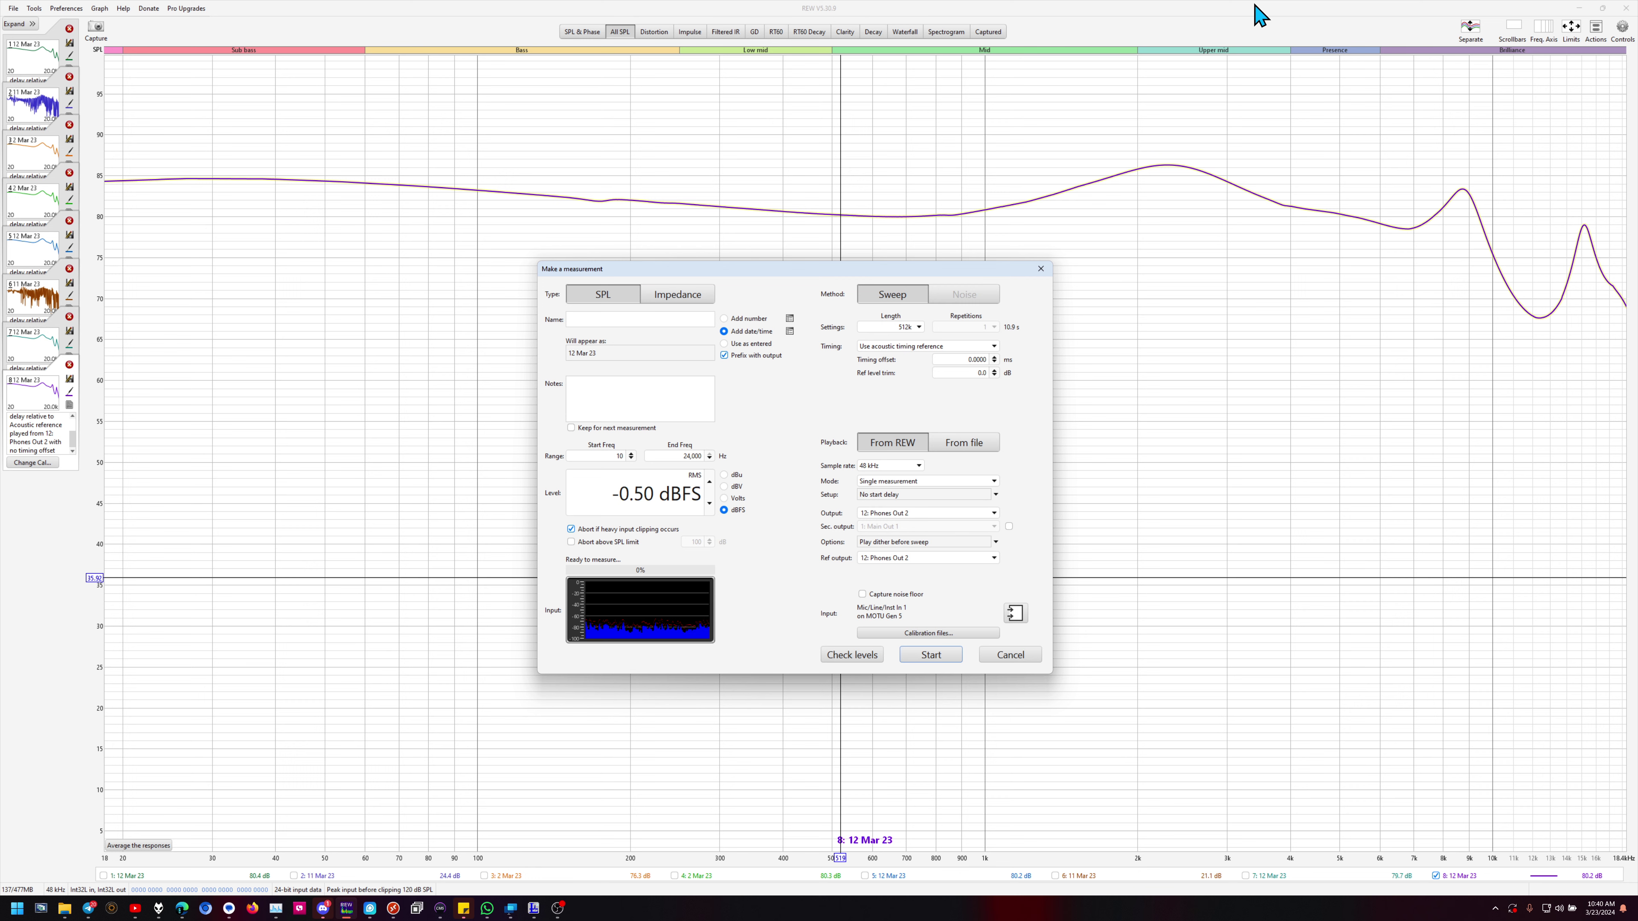
left_click(941, 515)
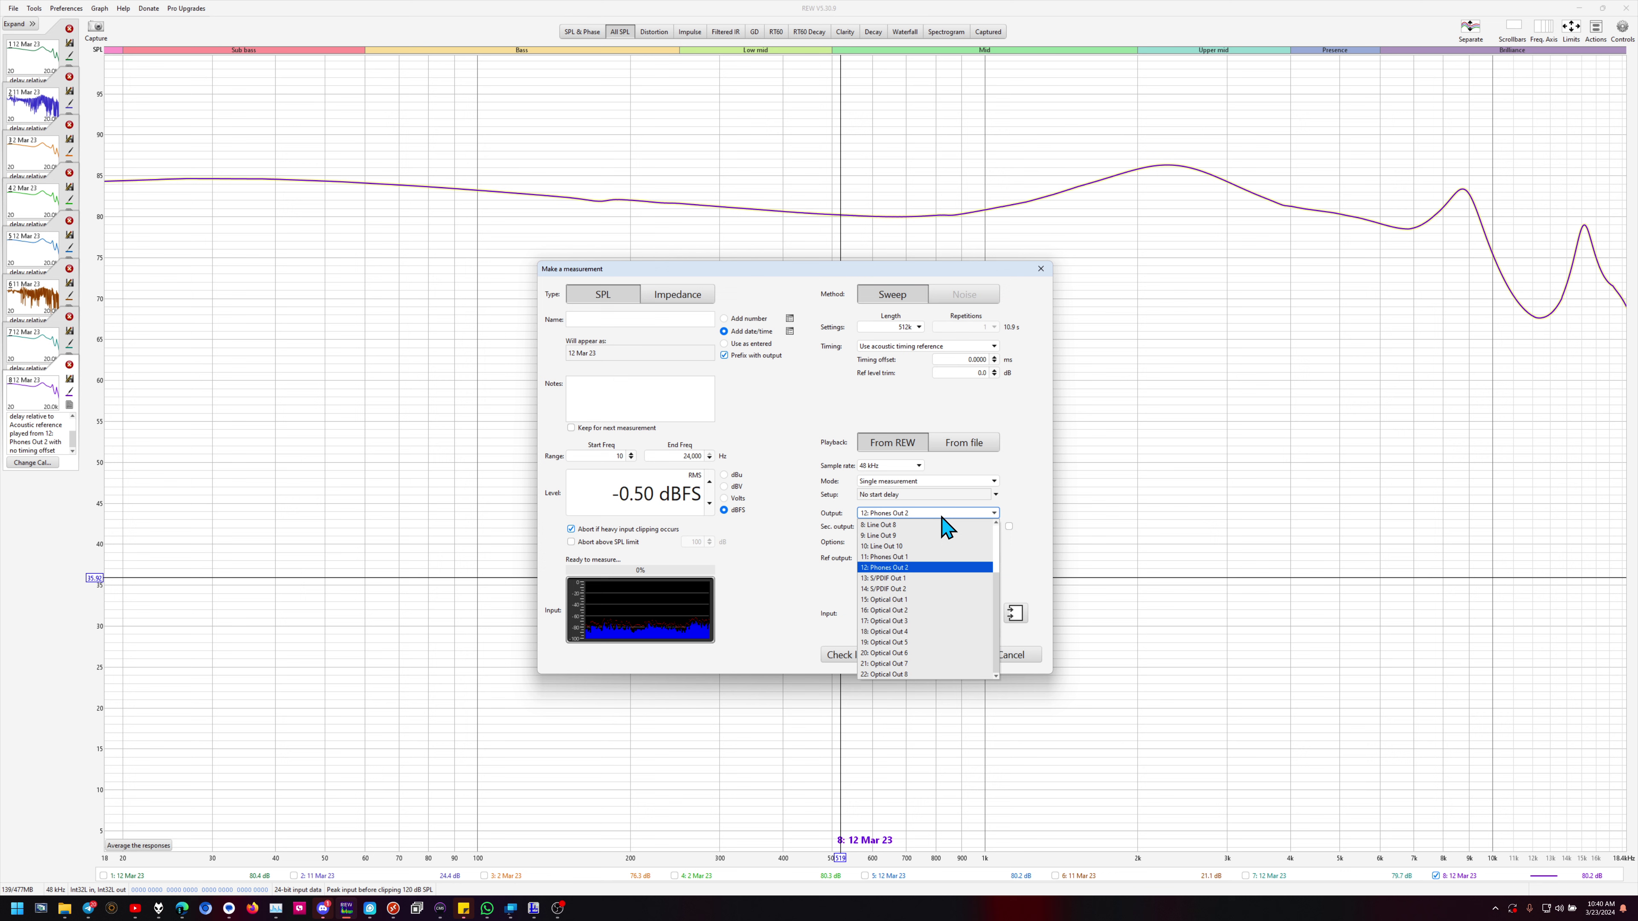
left_click(936, 556)
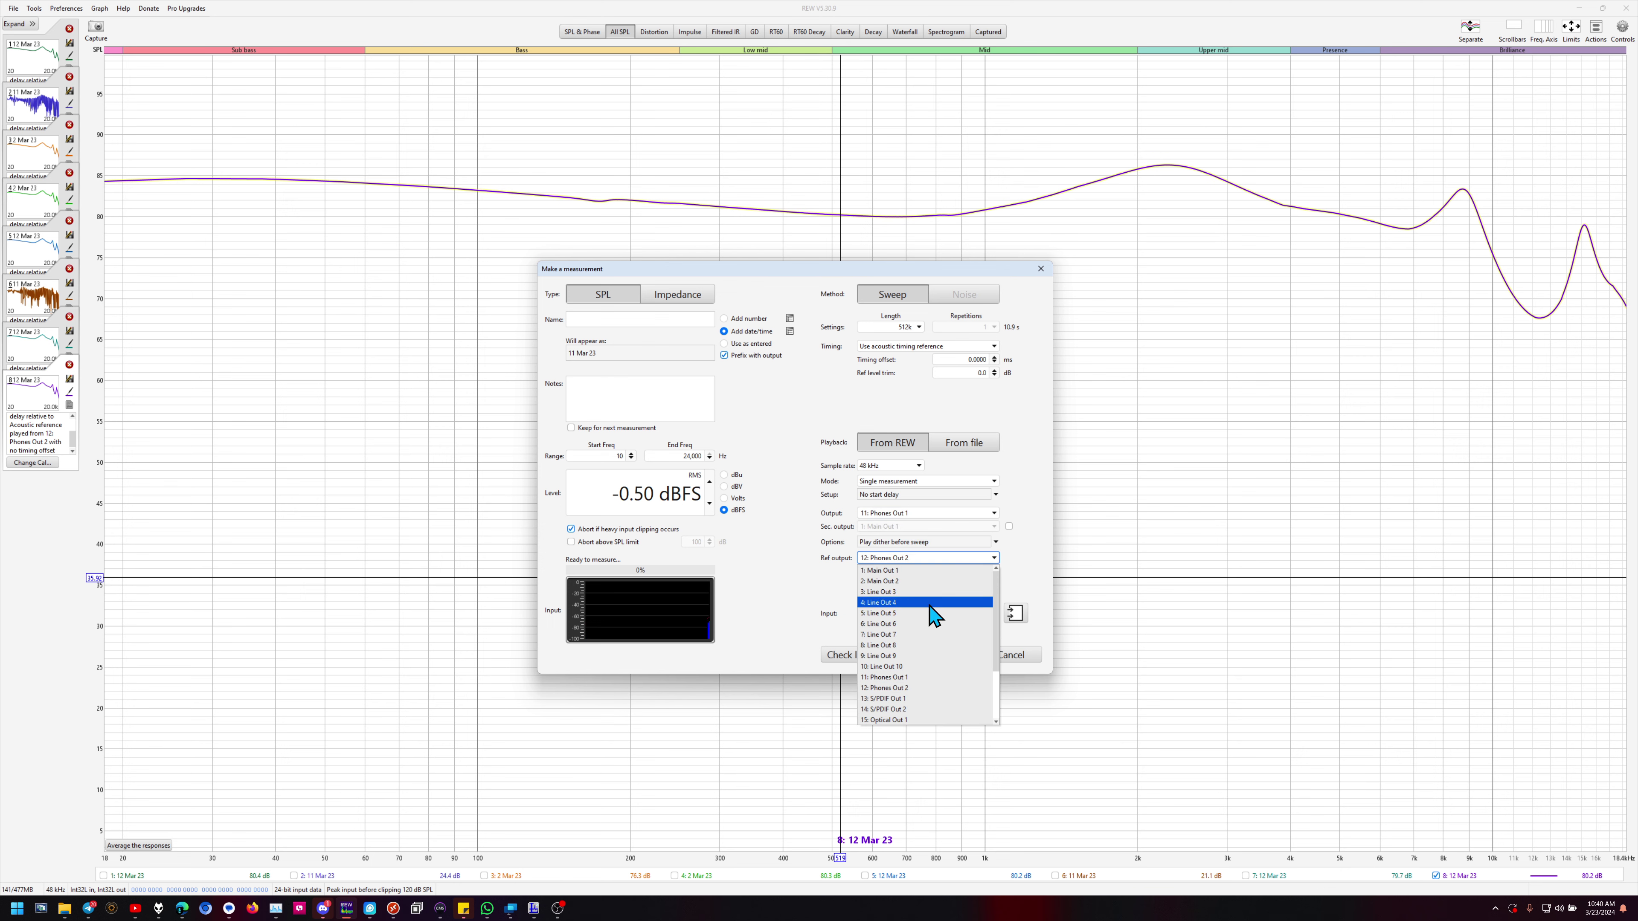
left_click(932, 677)
left_click(934, 657)
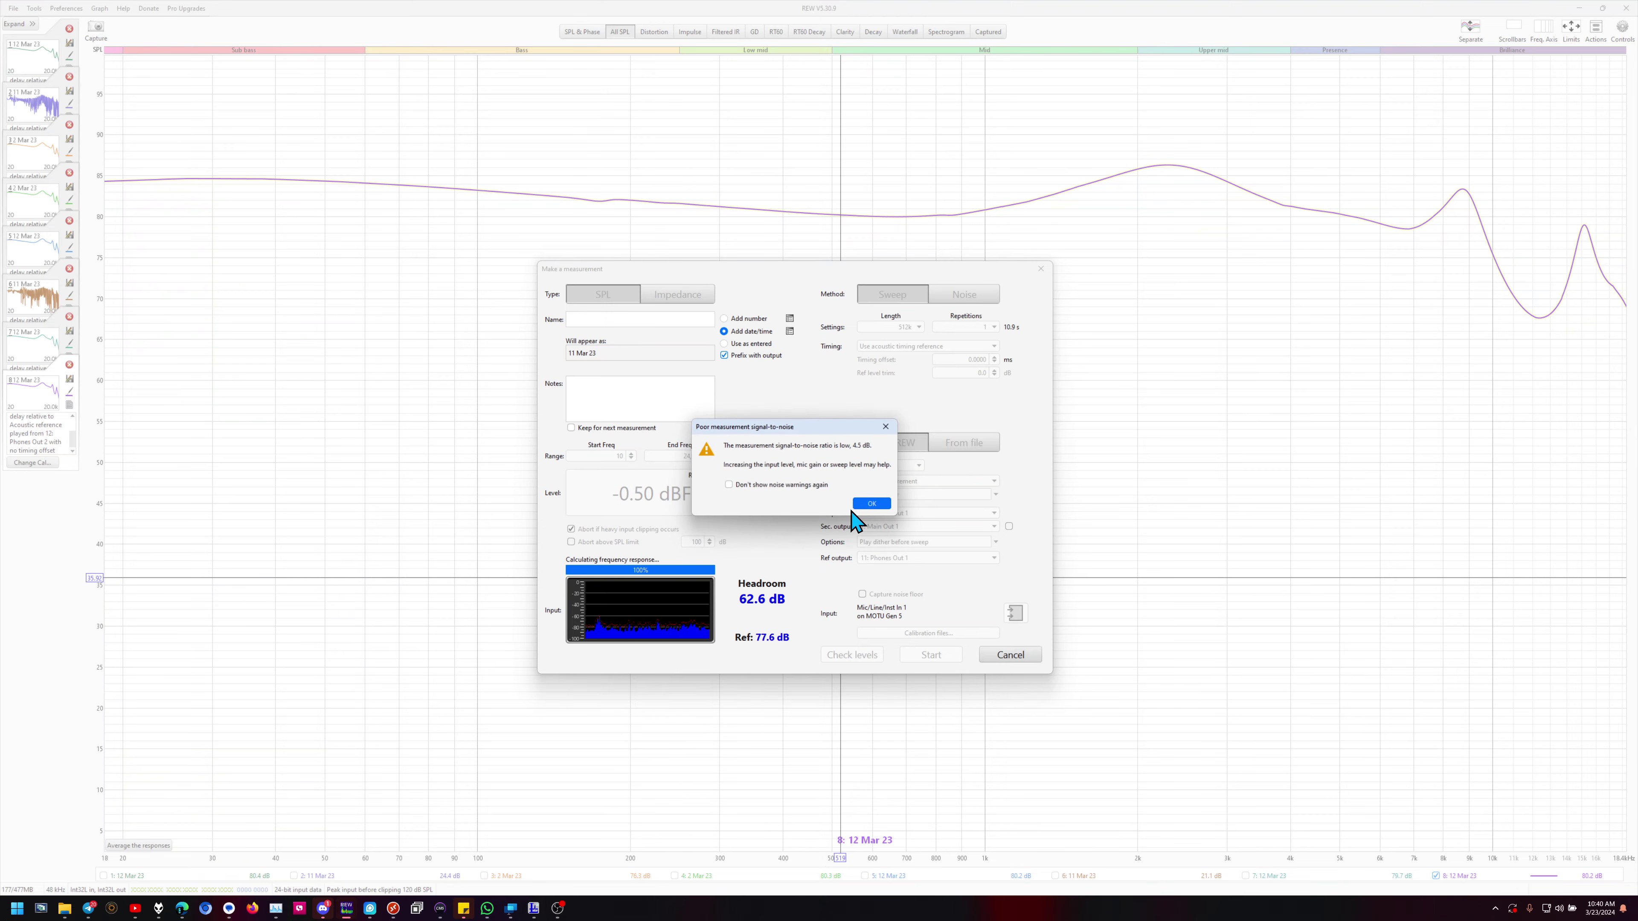
left_click(841, 507)
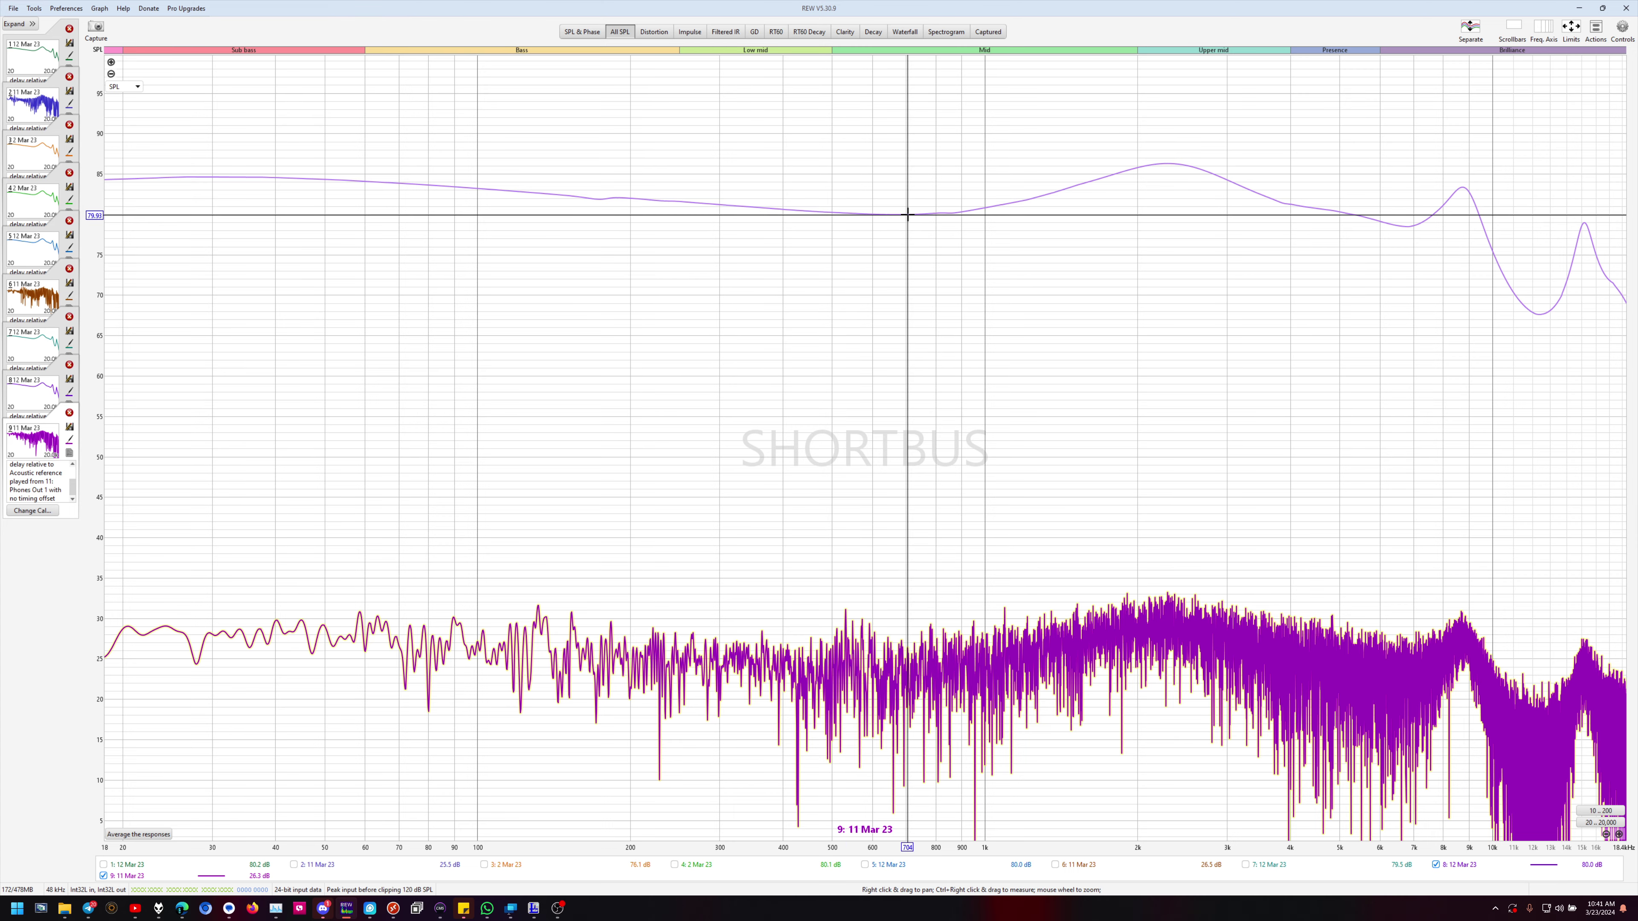
Pan the SPL graph so it spans 20 Hz to about 20 kHz.
mouse_move(906, 214)
left_mouse_down()
mouse_move(911, 315)
mouse_move(886, 242)
mouse_move(915, 683)
left_mouse_up()
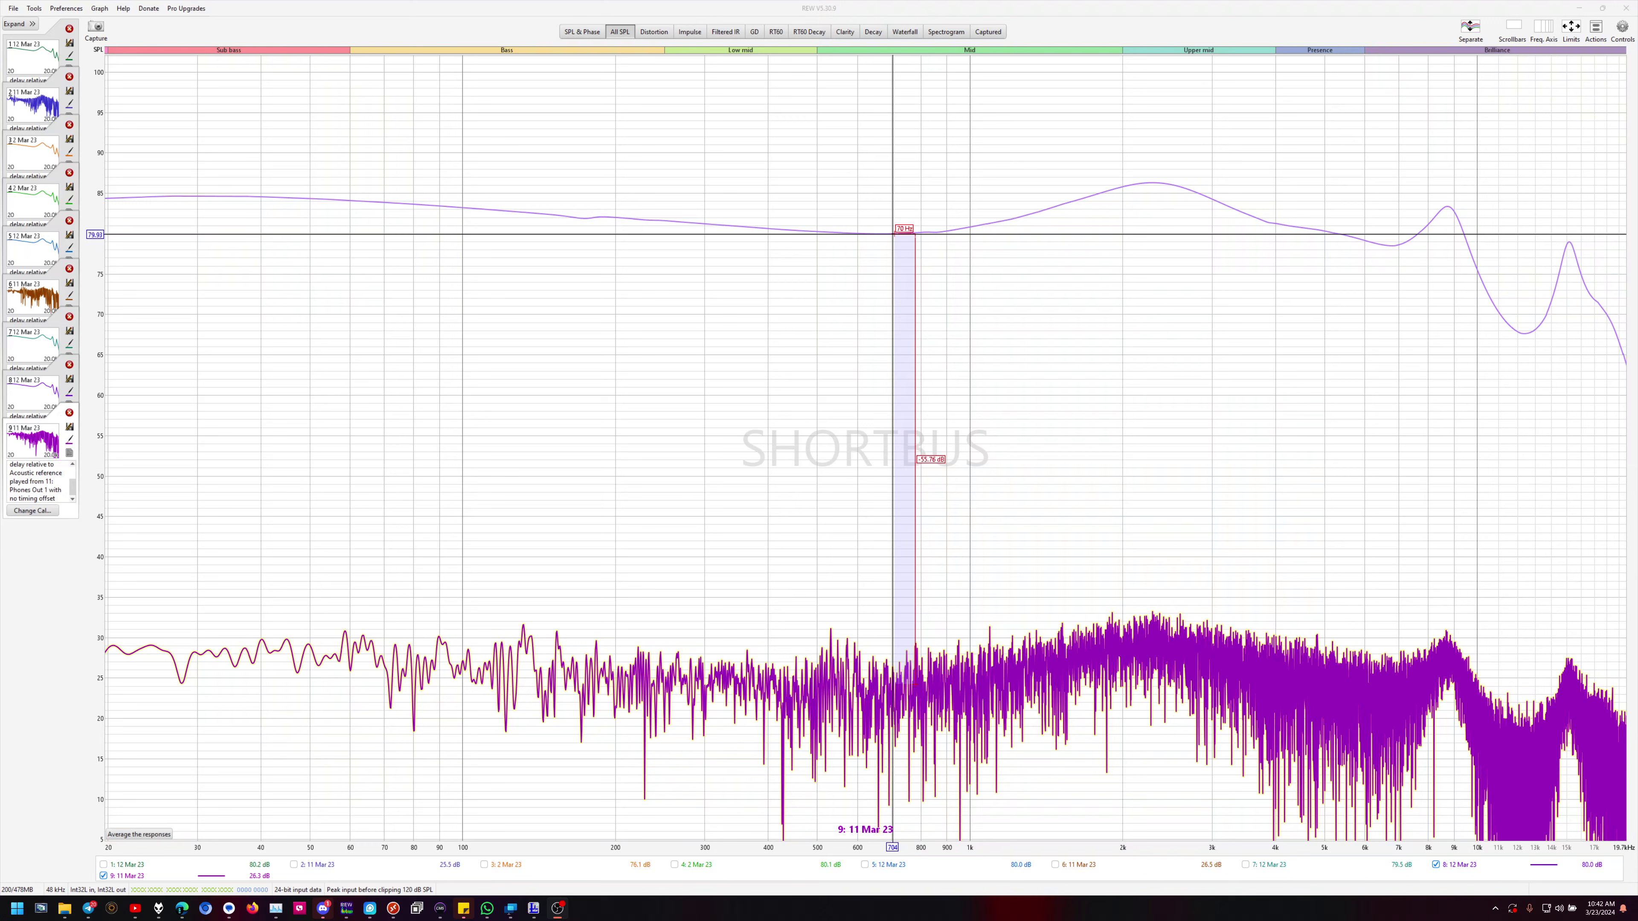
Set the playback and reference outputs to Main Out 1 in the measurement dialog.
left_click(1161, 26)
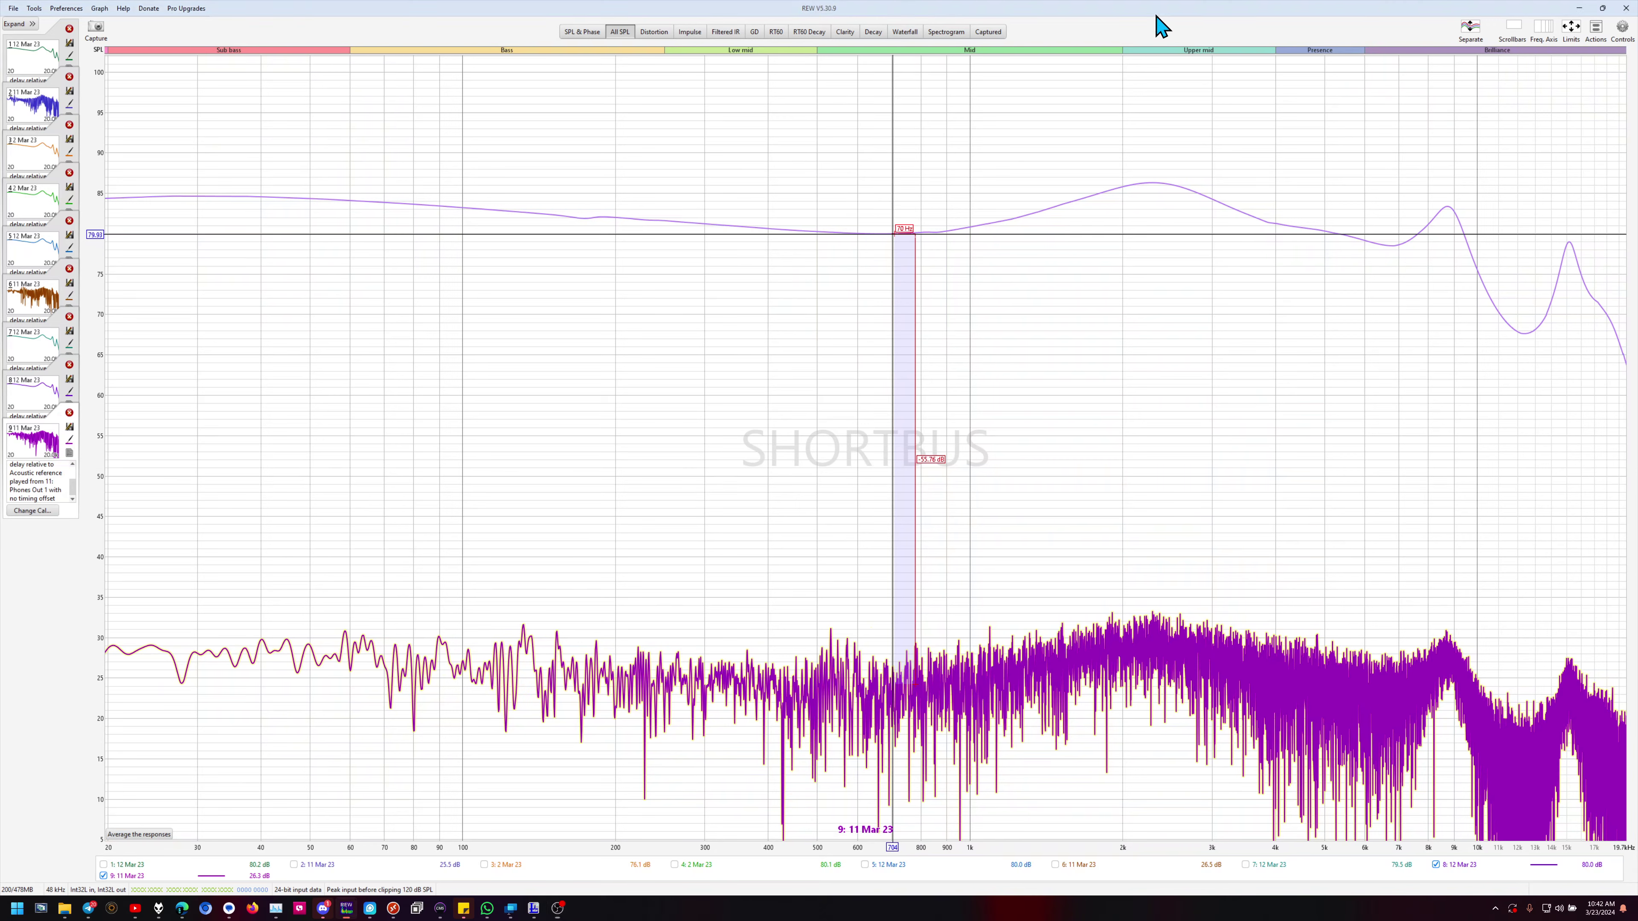
key("alt+m")
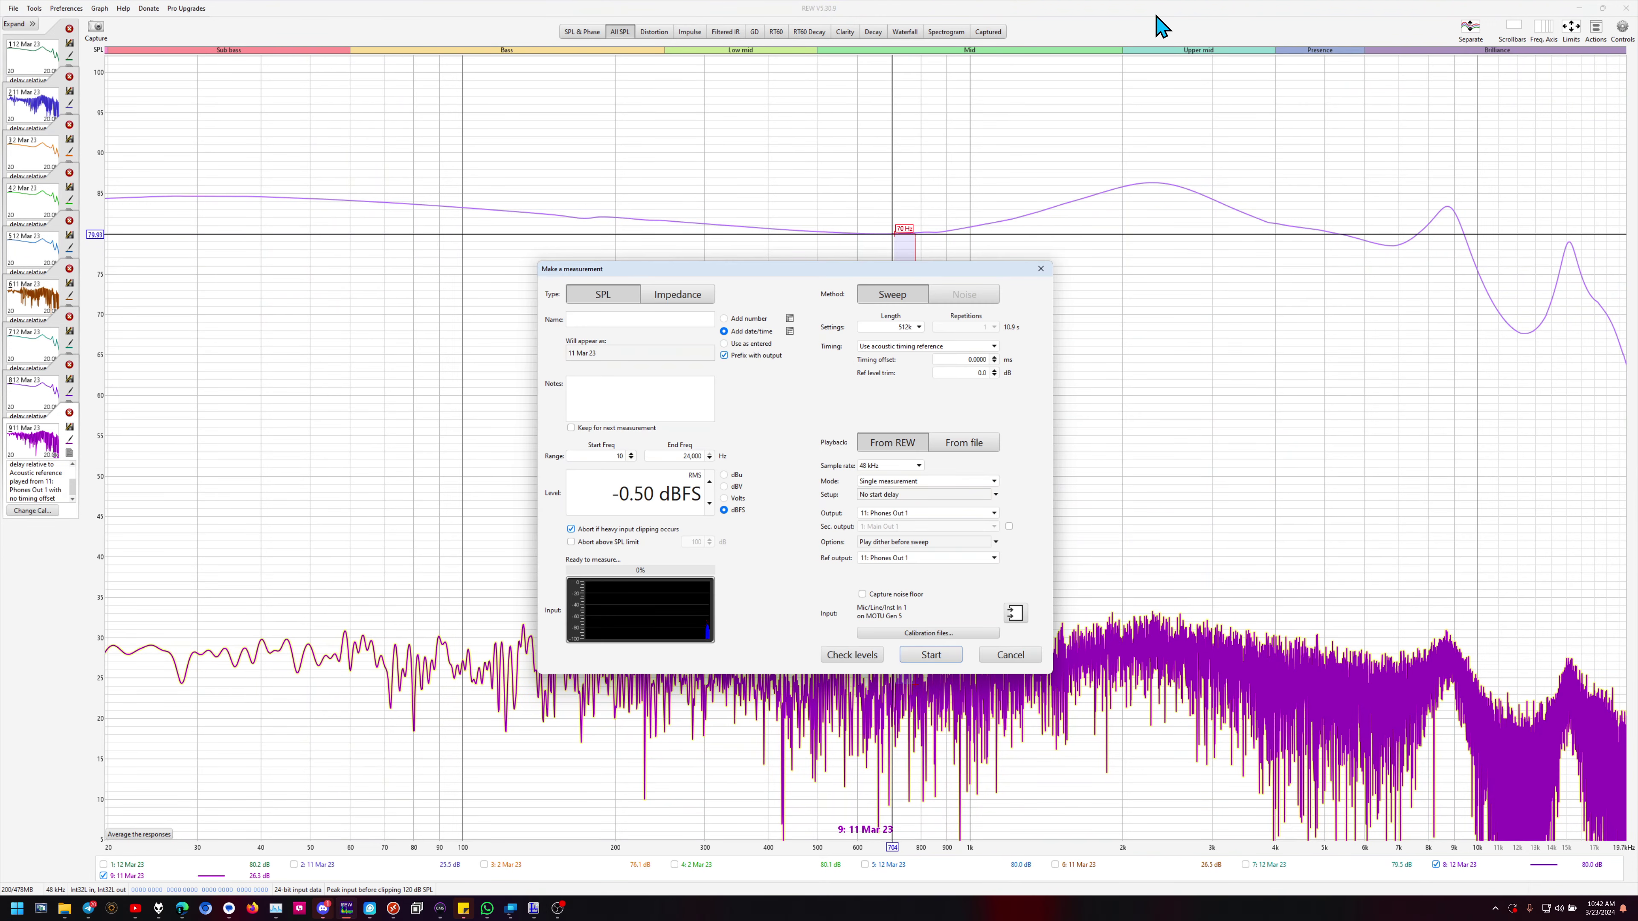
left_click(945, 515)
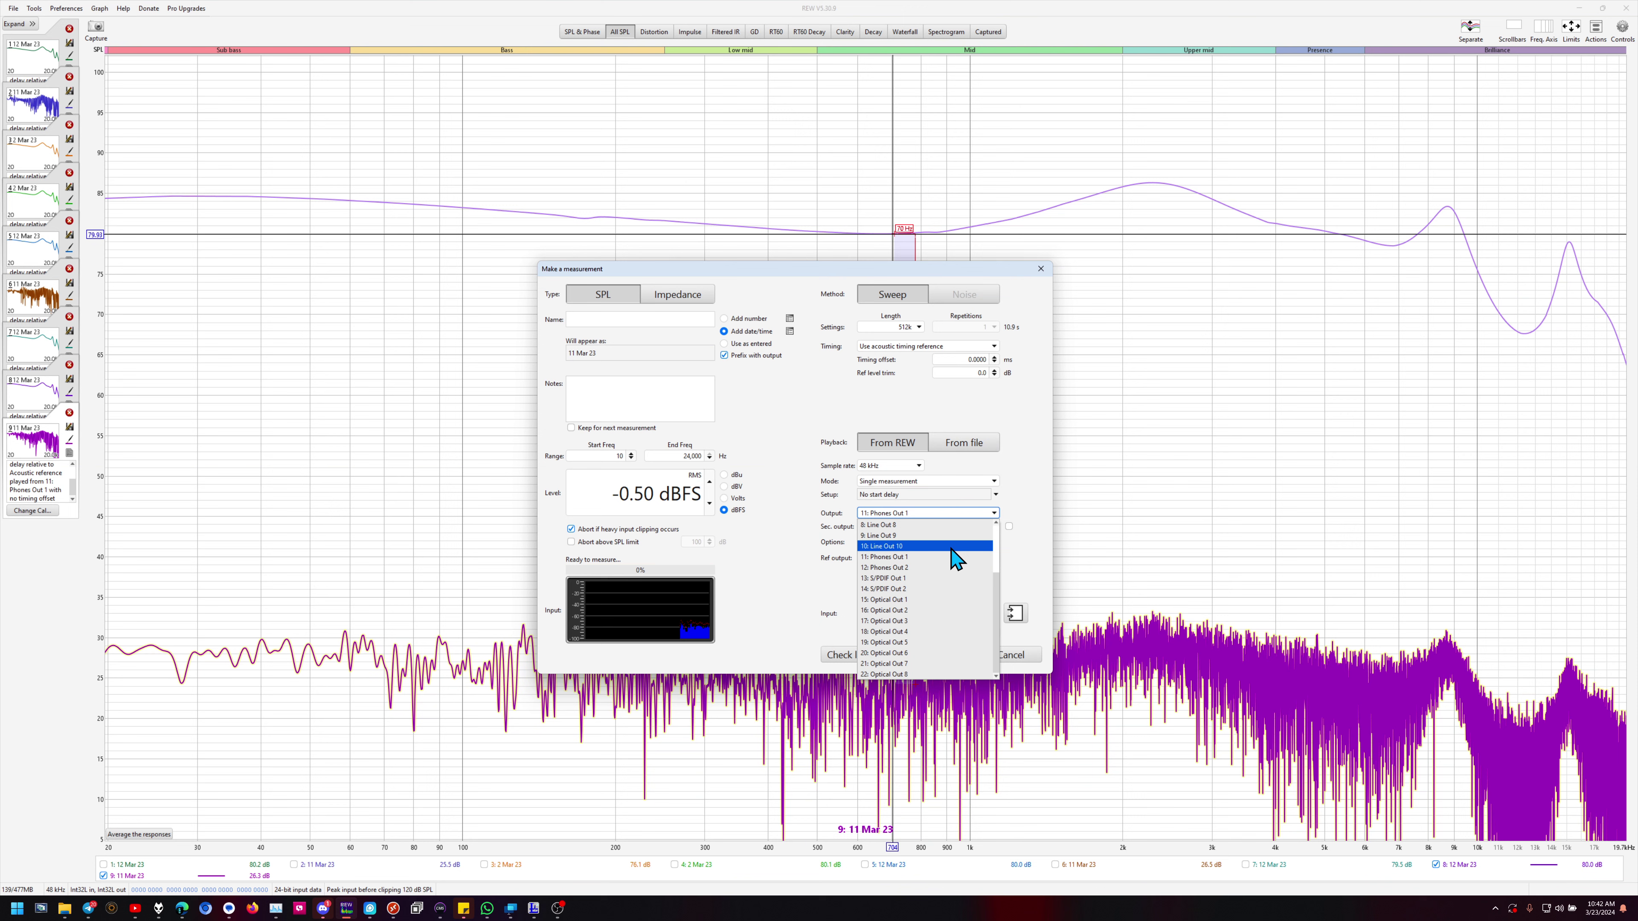
left_click(964, 528)
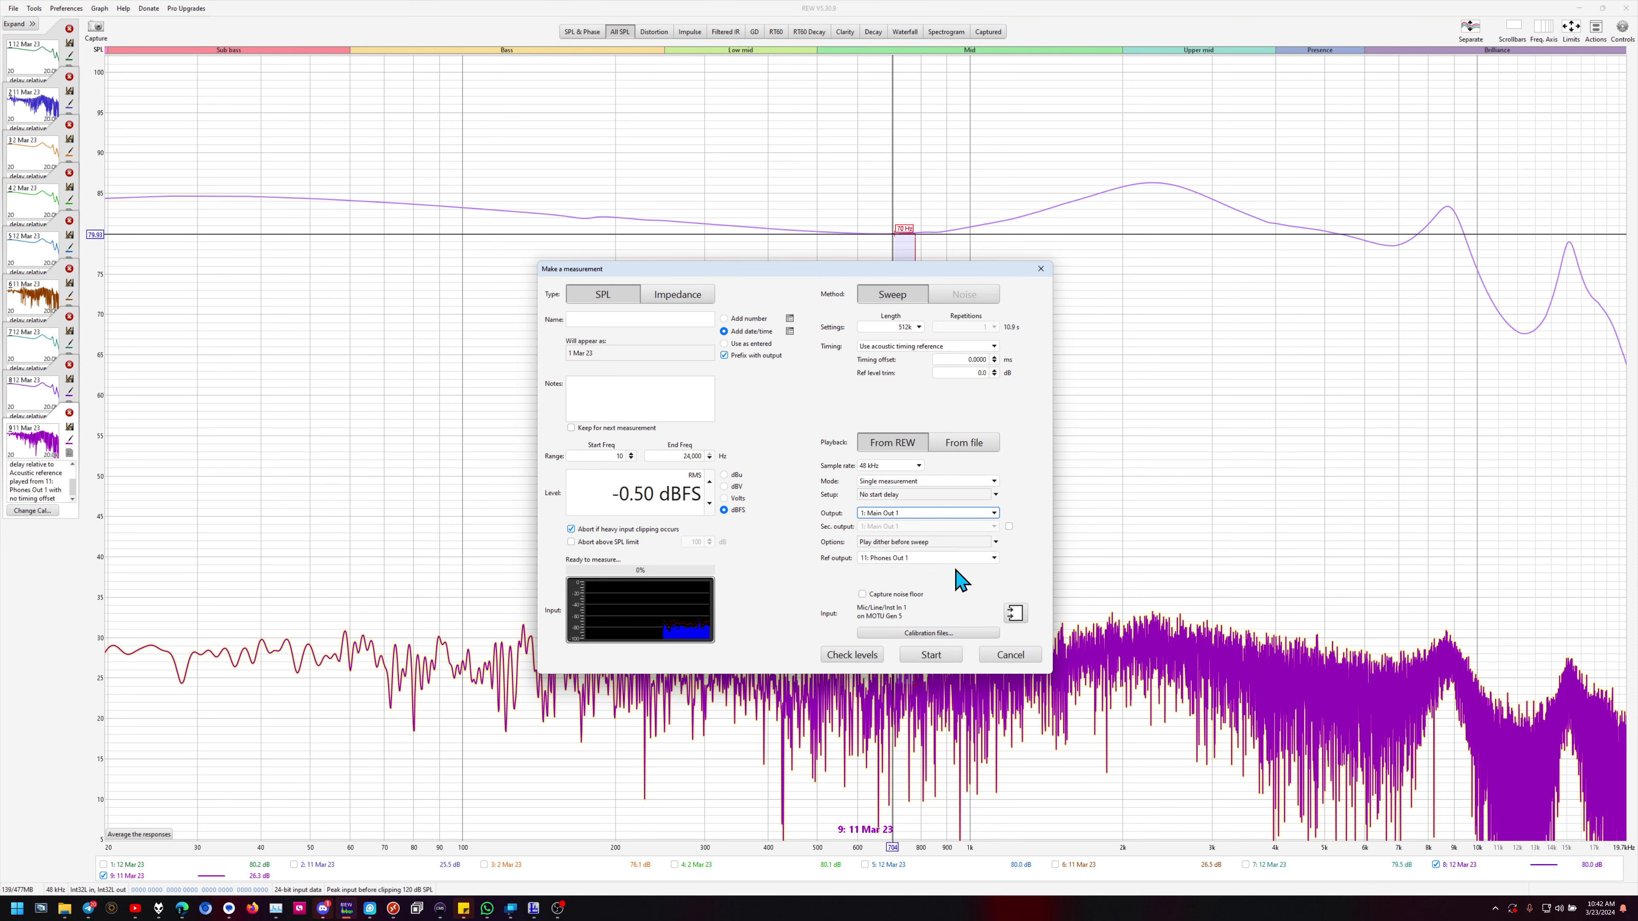
left_click(964, 558)
left_click(965, 569)
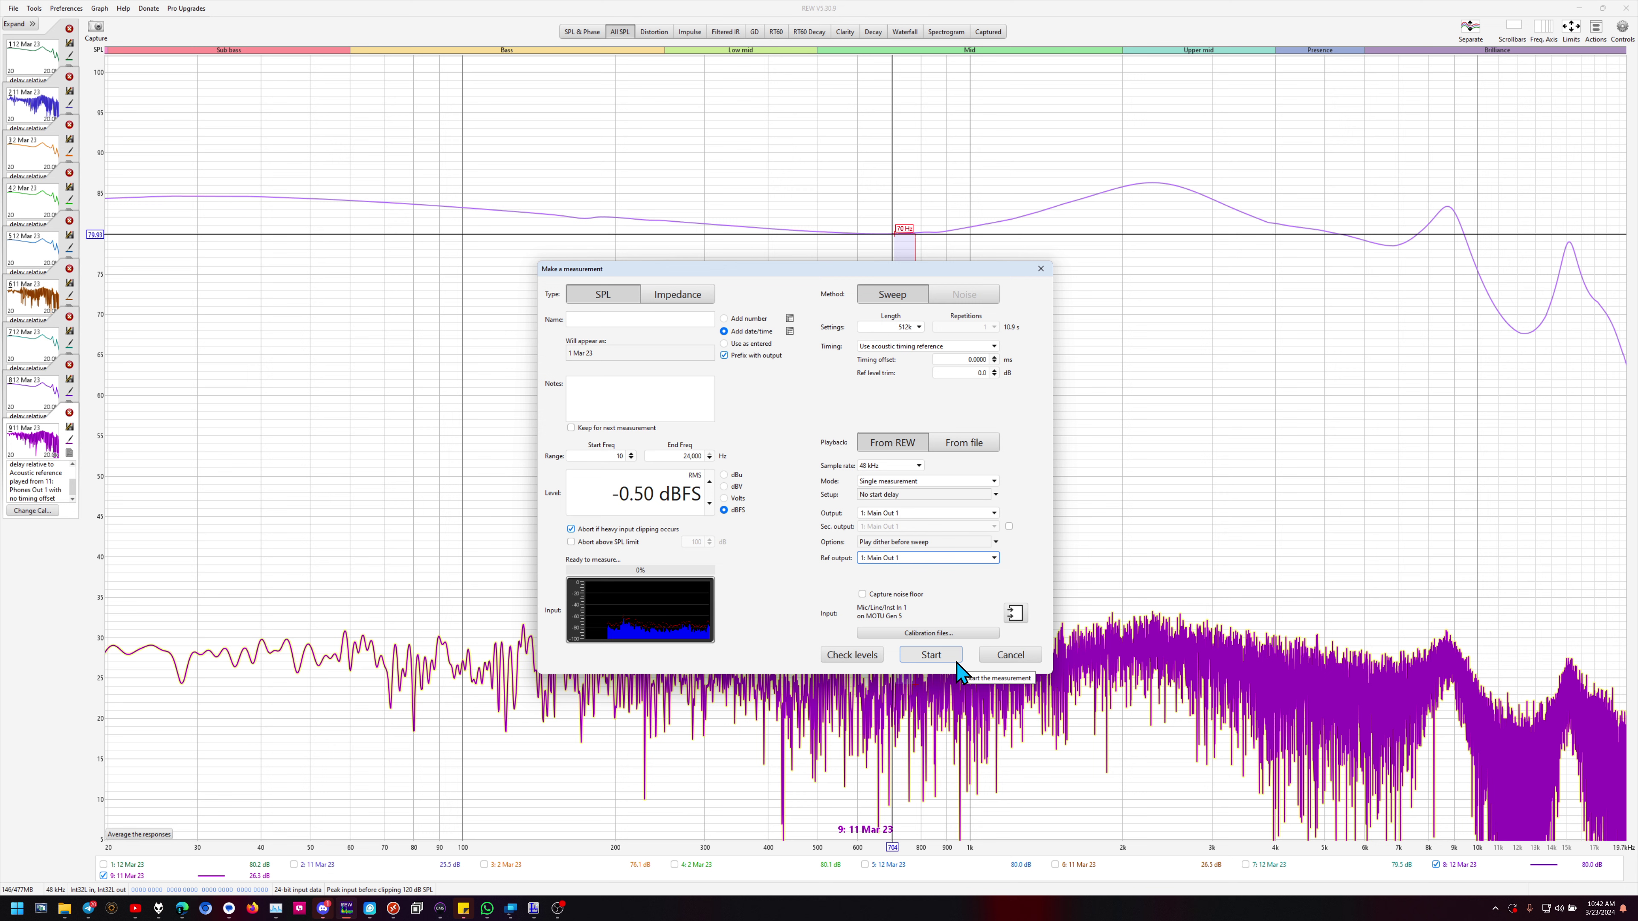
Switch both outputs to 2: Main Out 2 and start the sweep.
left_click(899, 513)
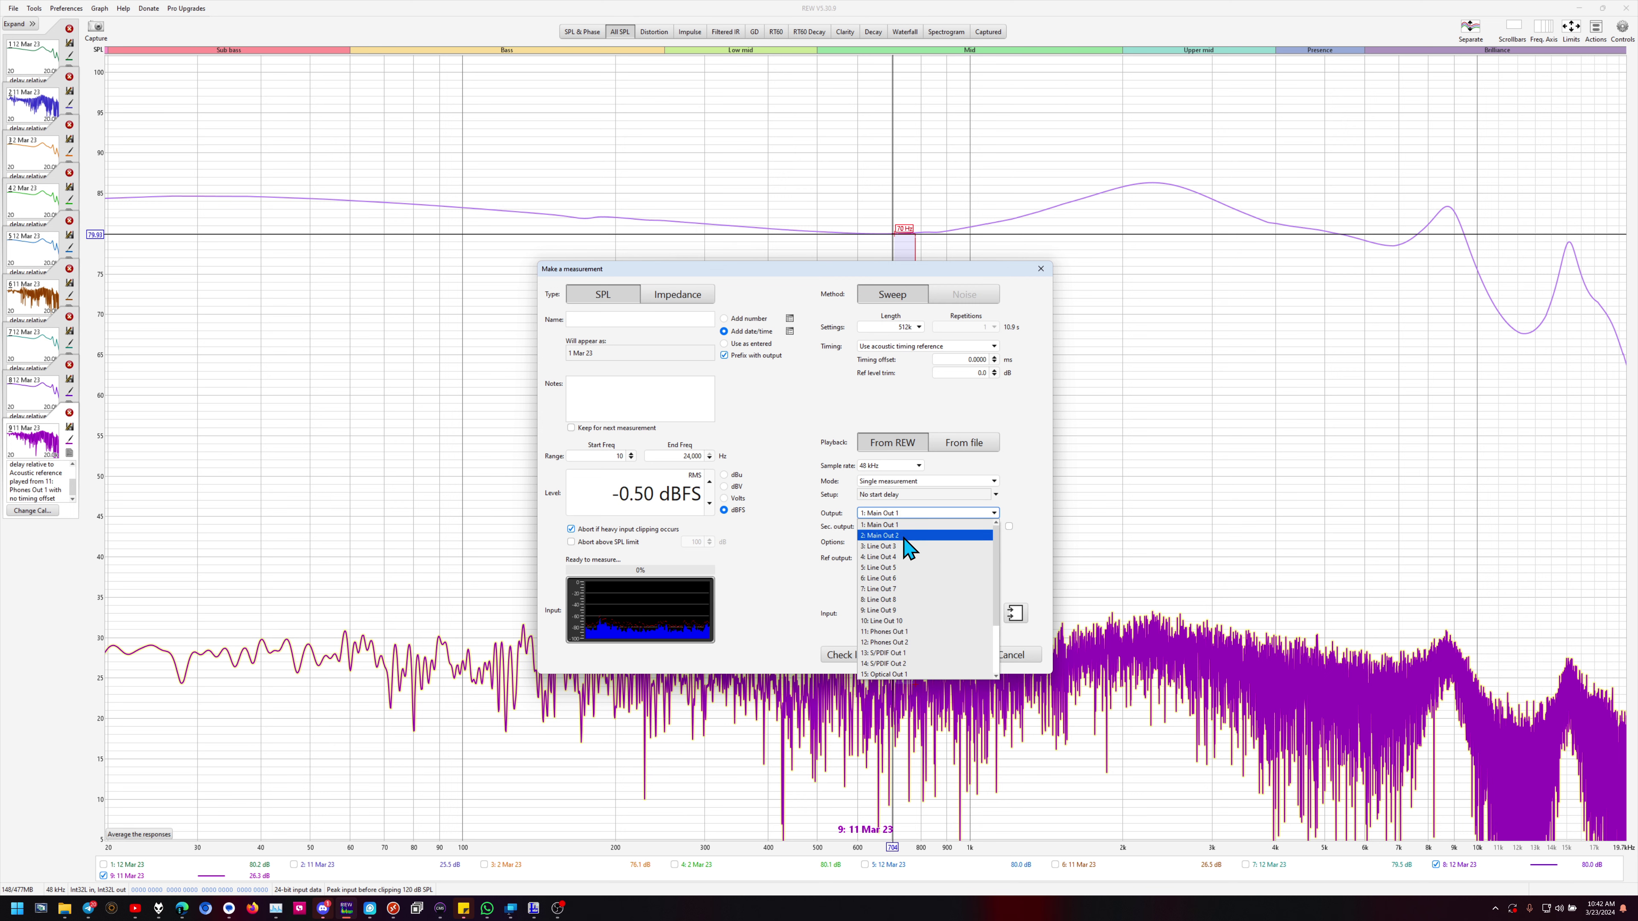
left_click(905, 535)
left_click(907, 557)
left_click(910, 579)
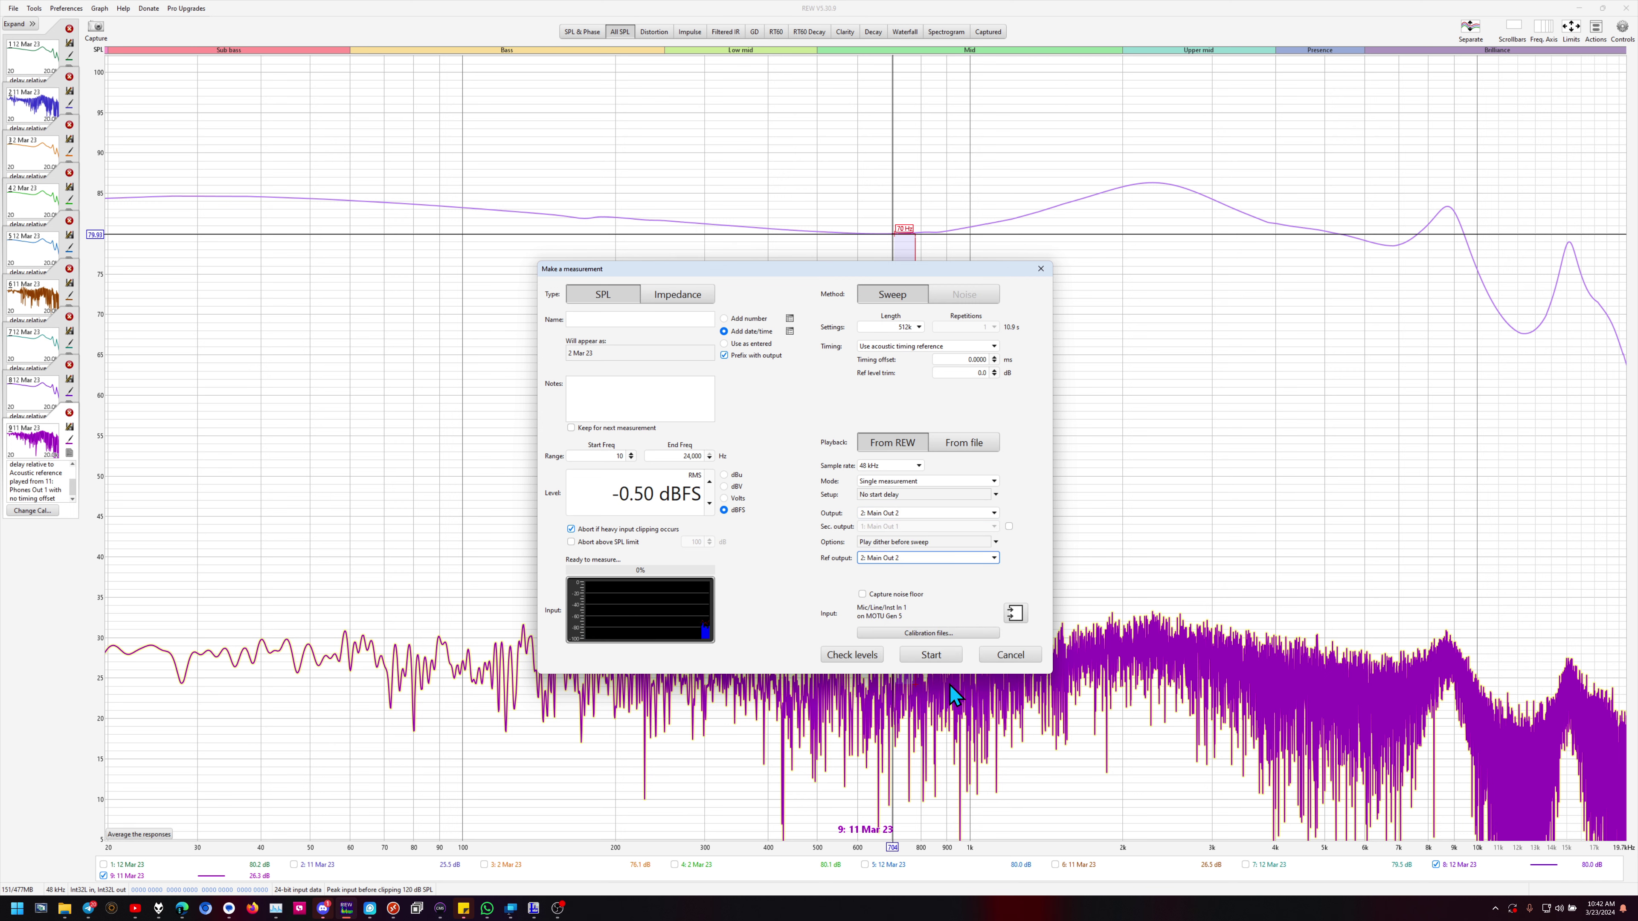
left_click(929, 655)
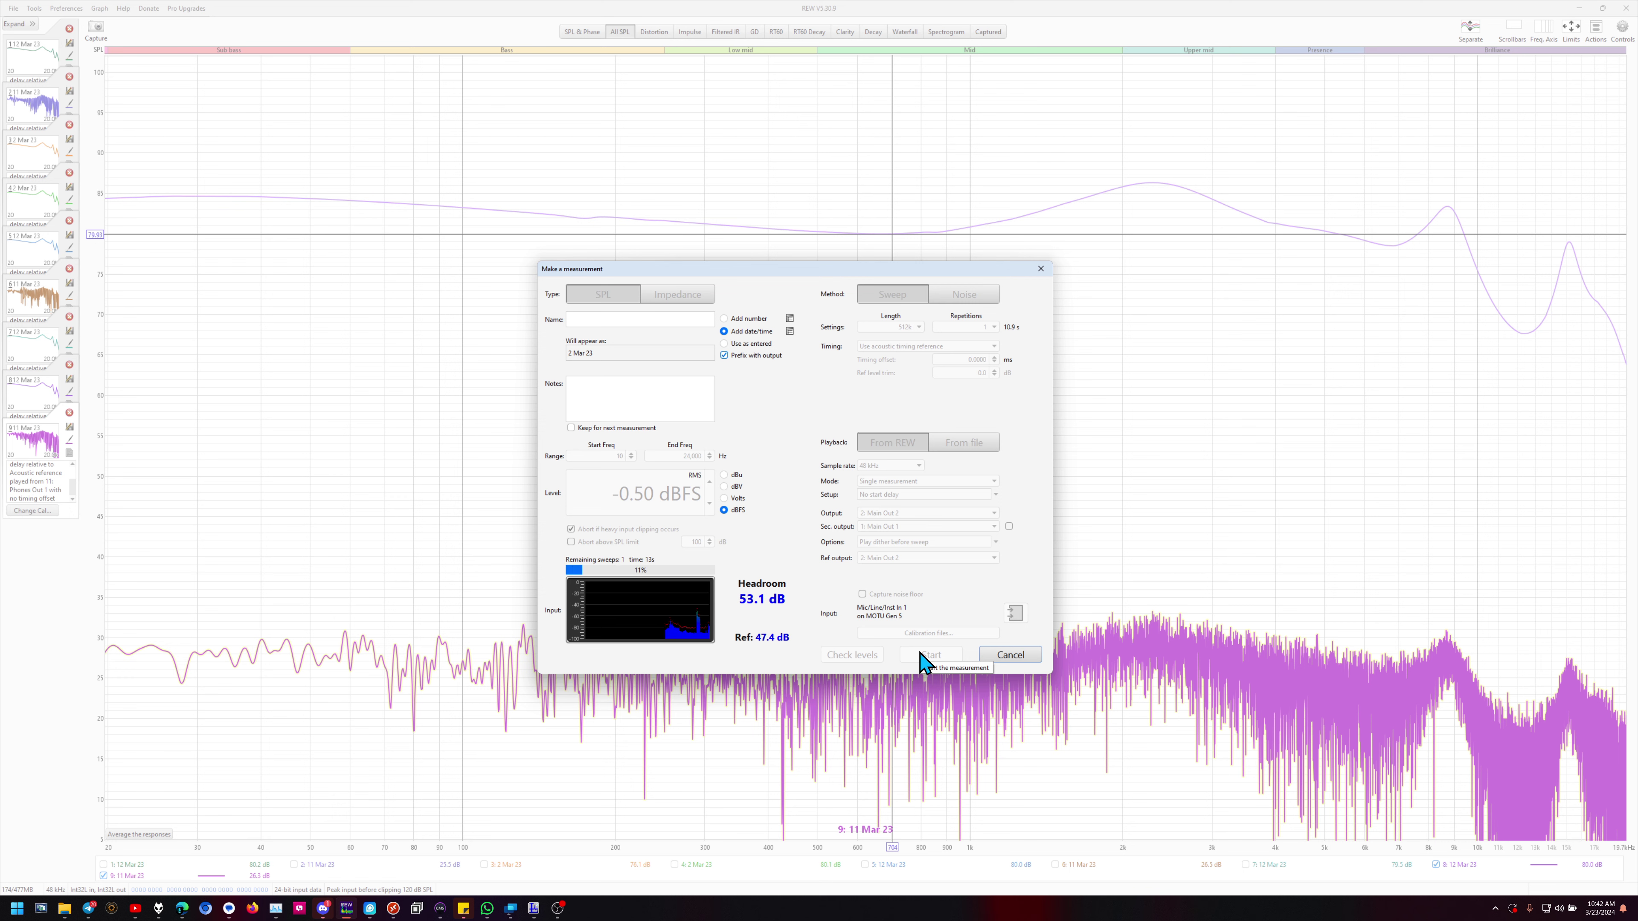
Turn the CueMix monitor level down to -99 dB and dismiss REW's low-signal warning.
left_click(439, 908)
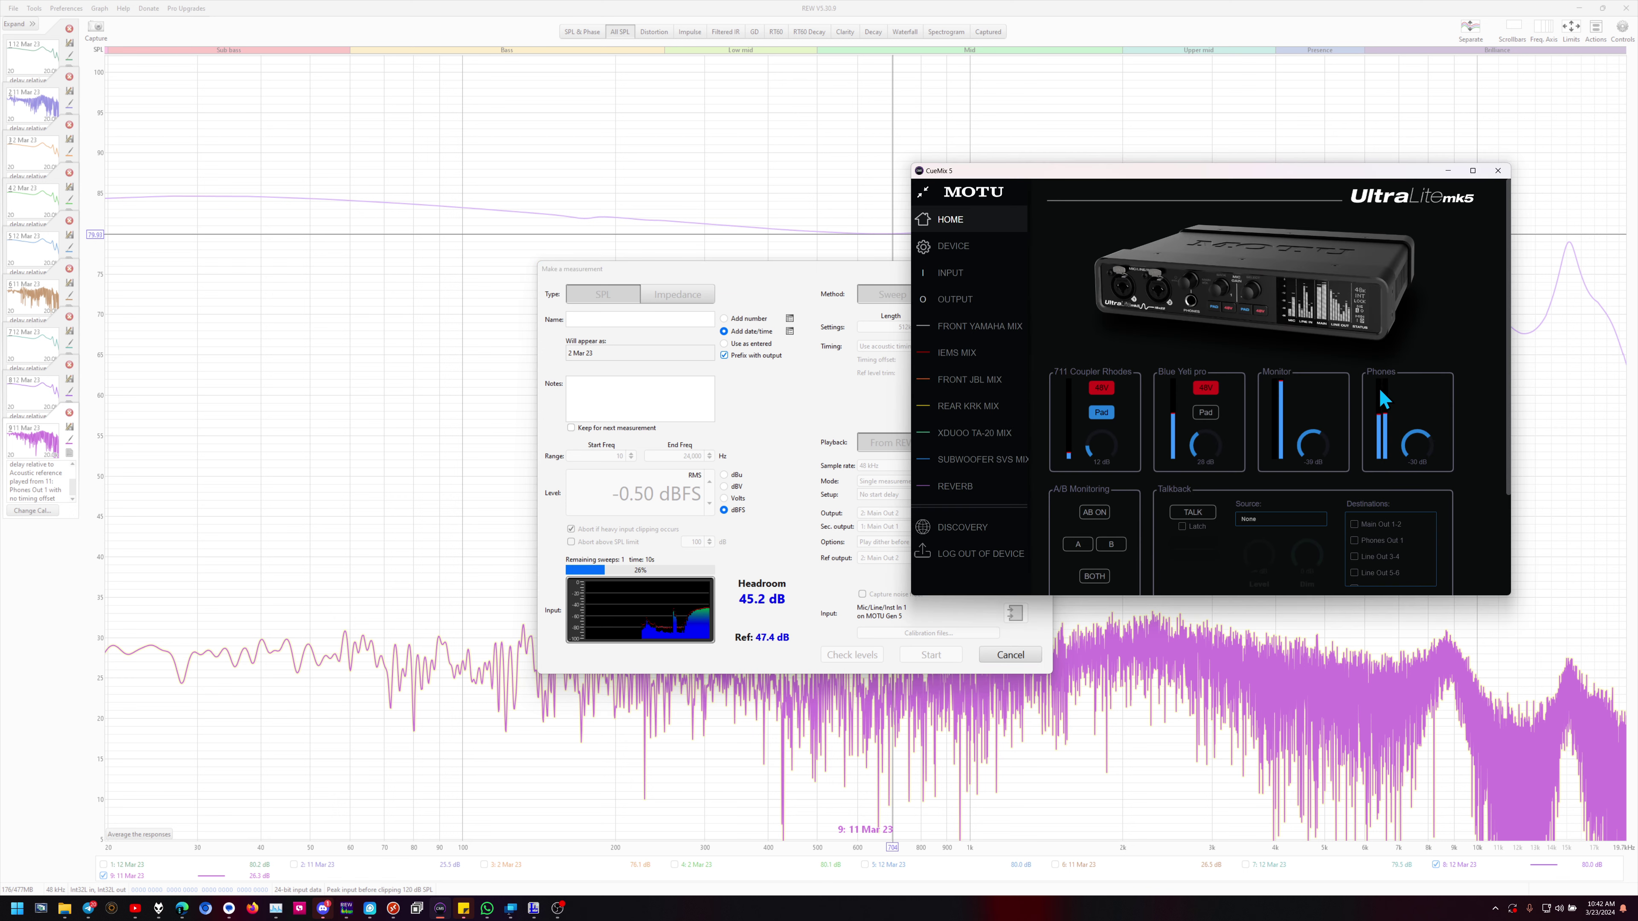
left_click_drag(1311, 445, 1263, 918)
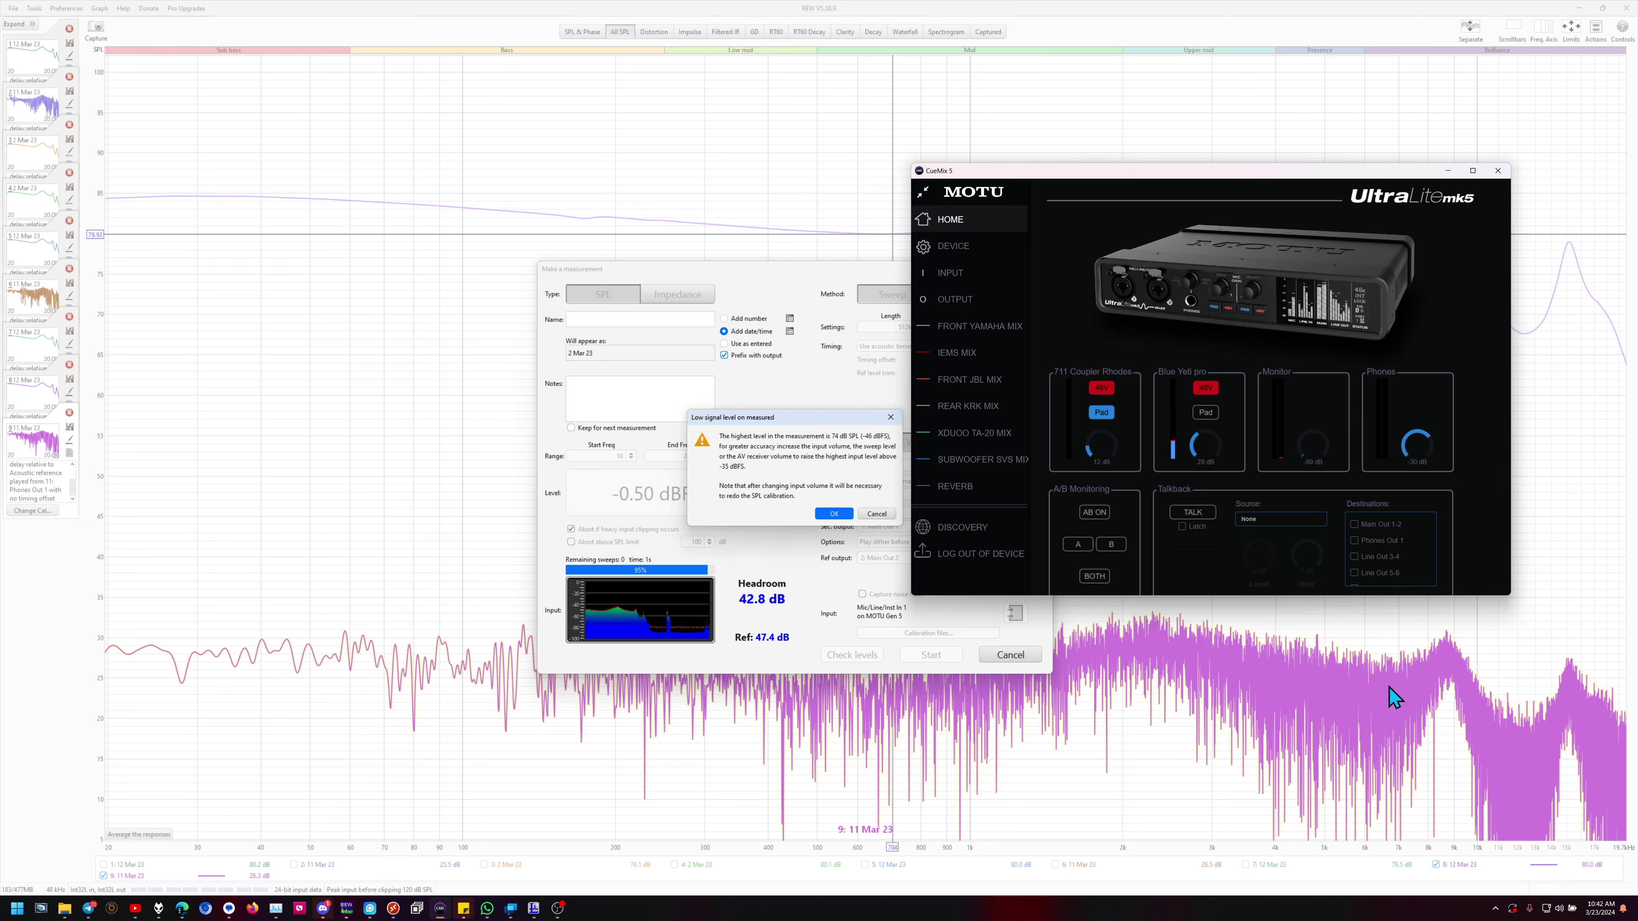
left_click(1243, 29)
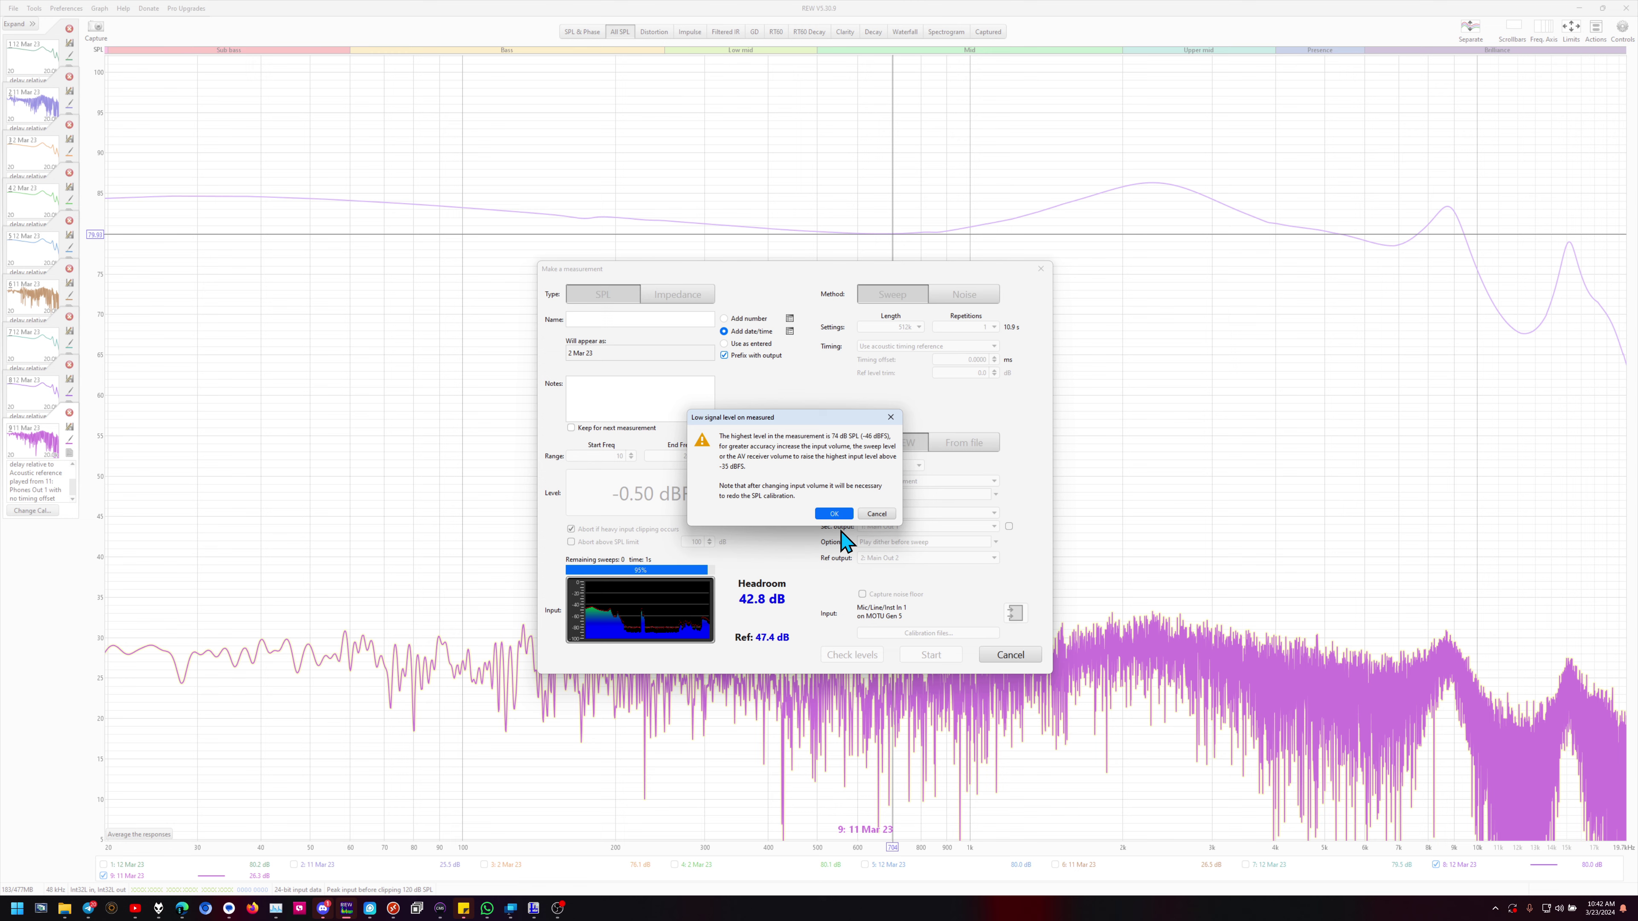
left_click(837, 513)
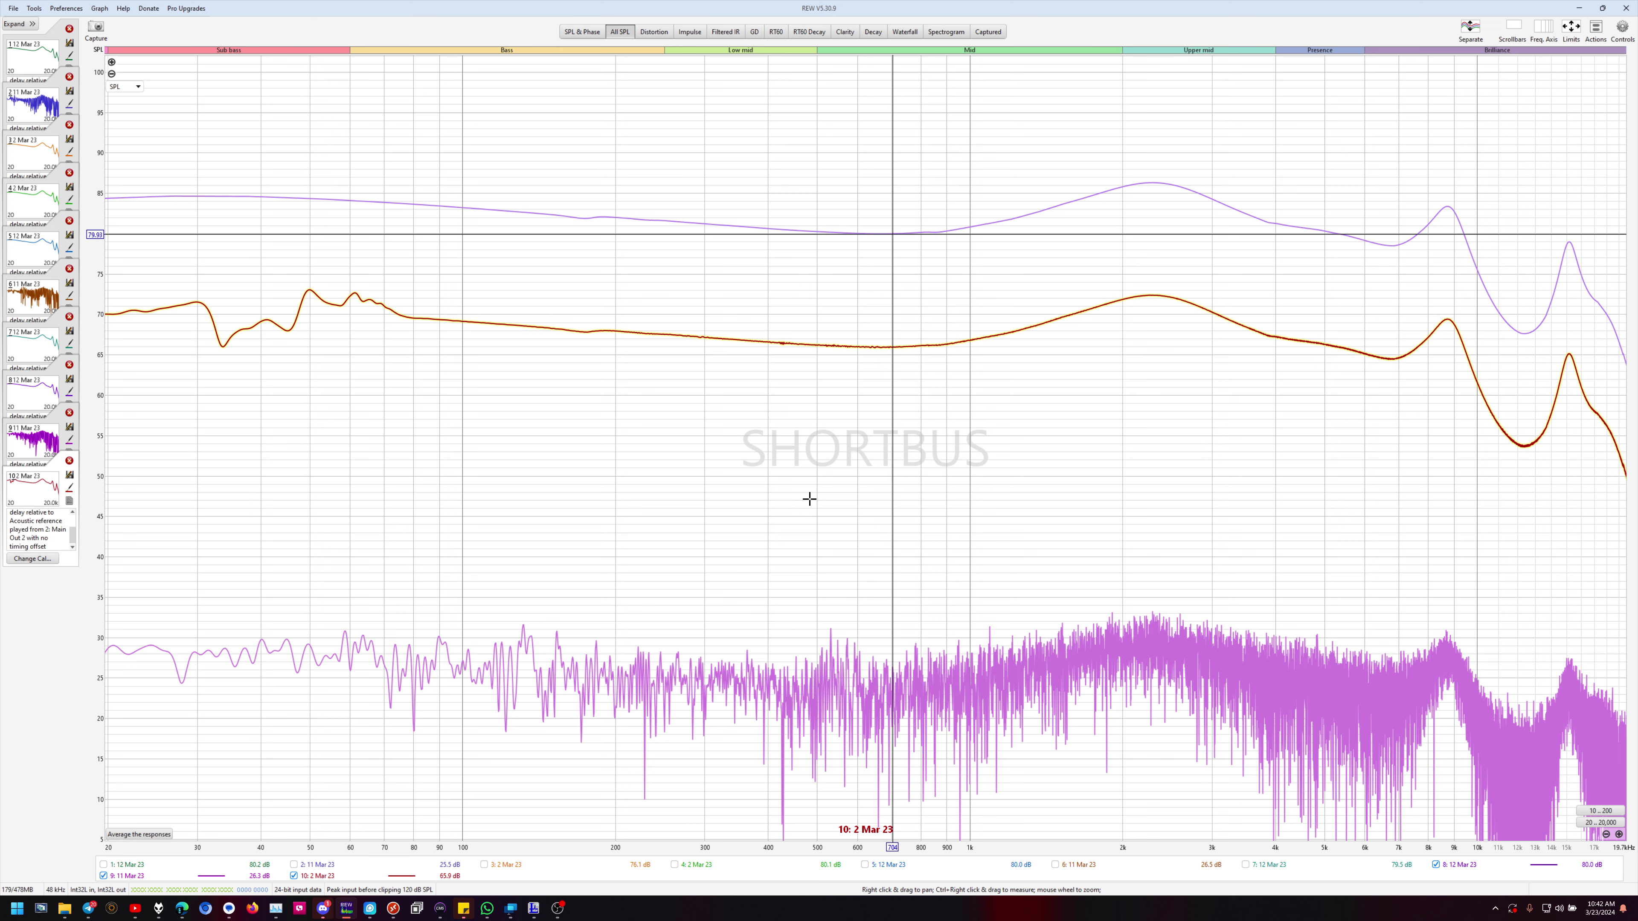
Capture measurement 11 on Main Out 2 and hide 10: 2 Mar 23 from the graph.
key("ctrl+m")
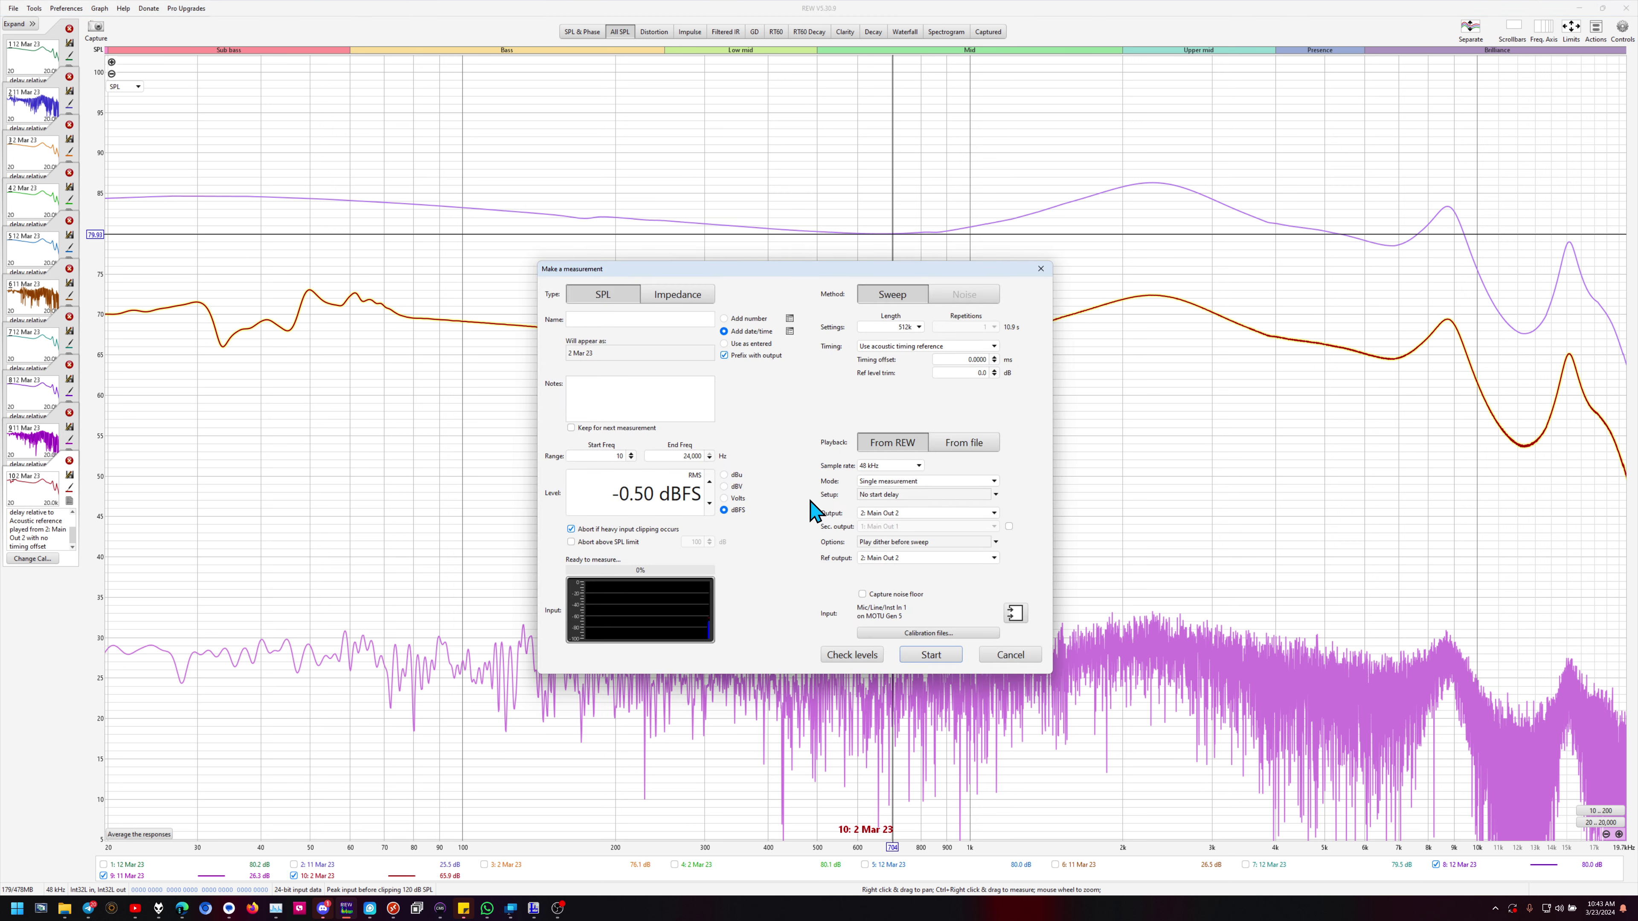
left_click(927, 655)
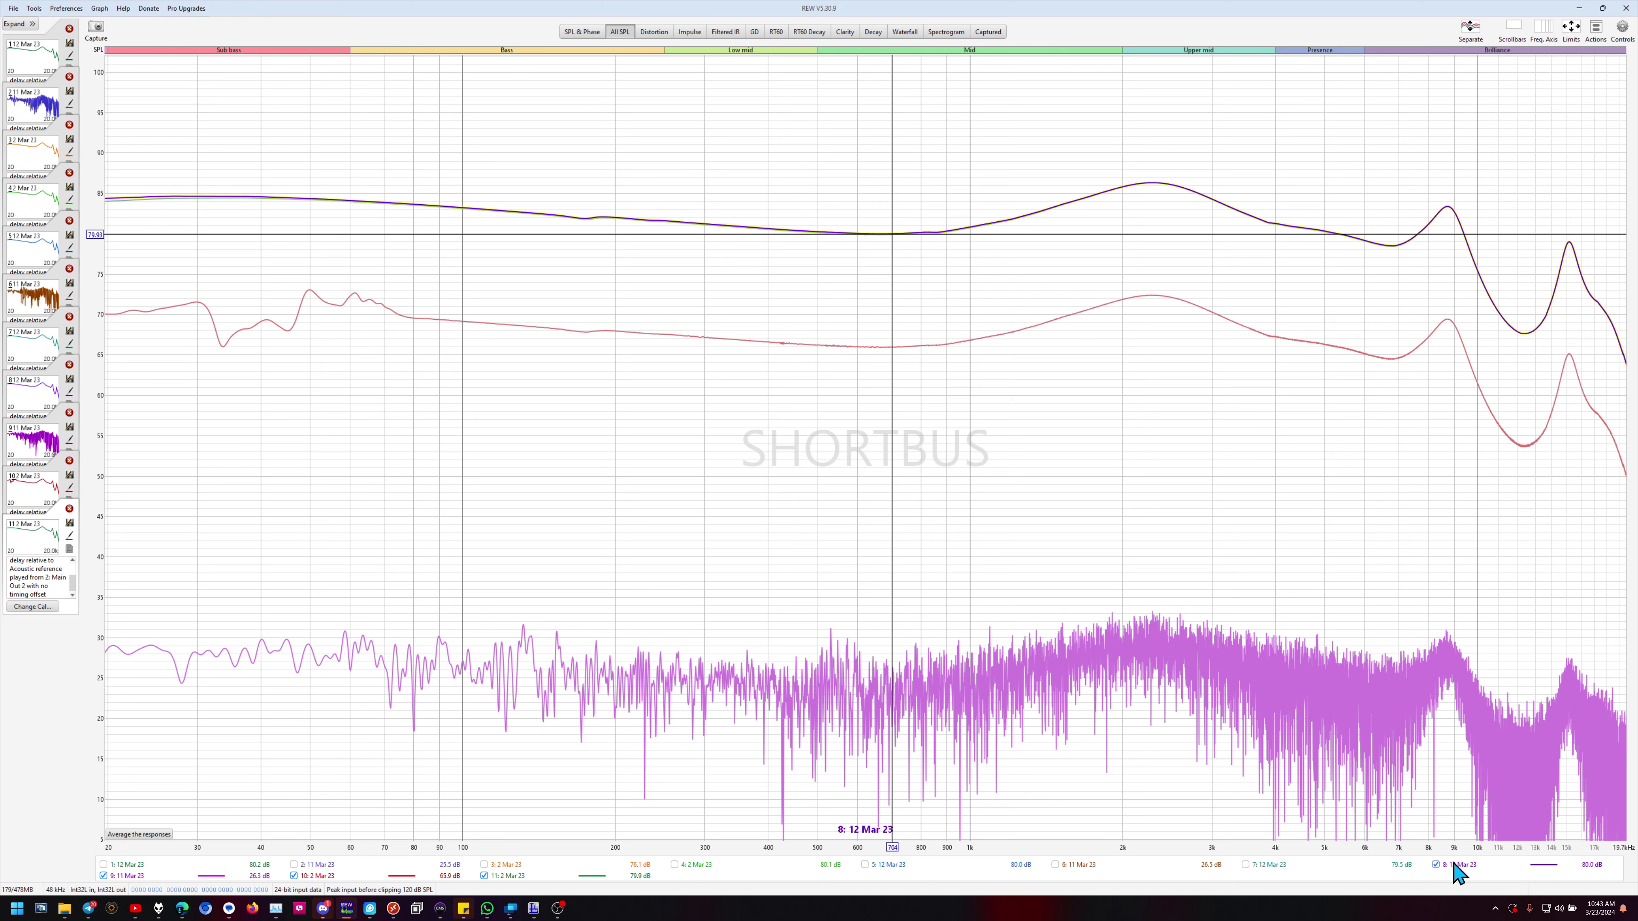
left_click(329, 877)
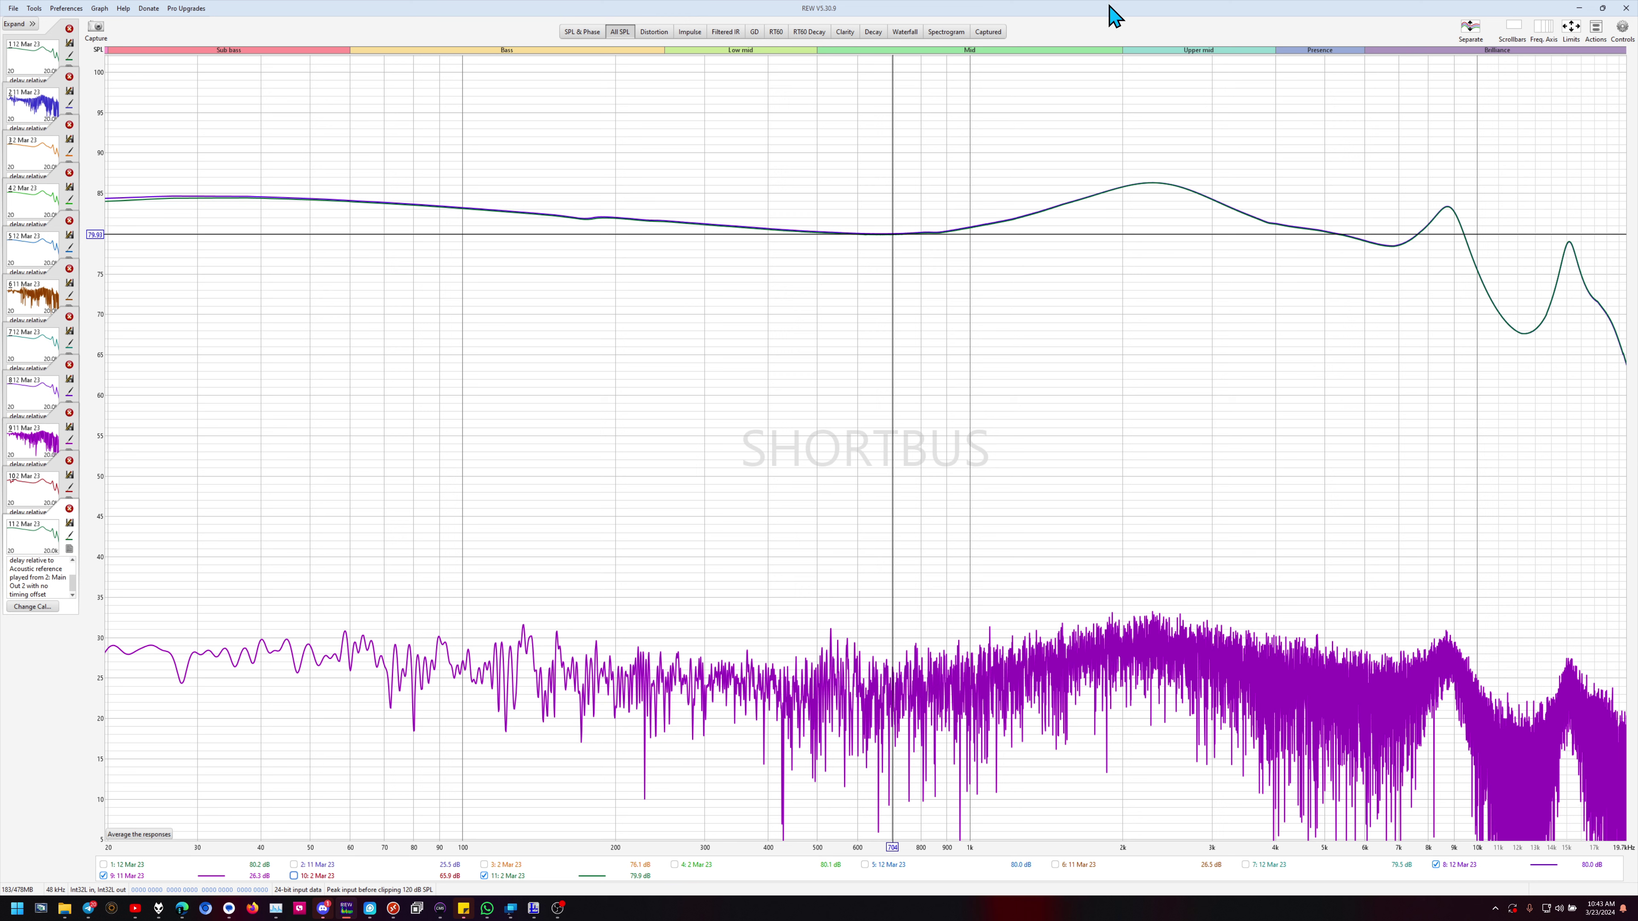
key("ctrl+m")
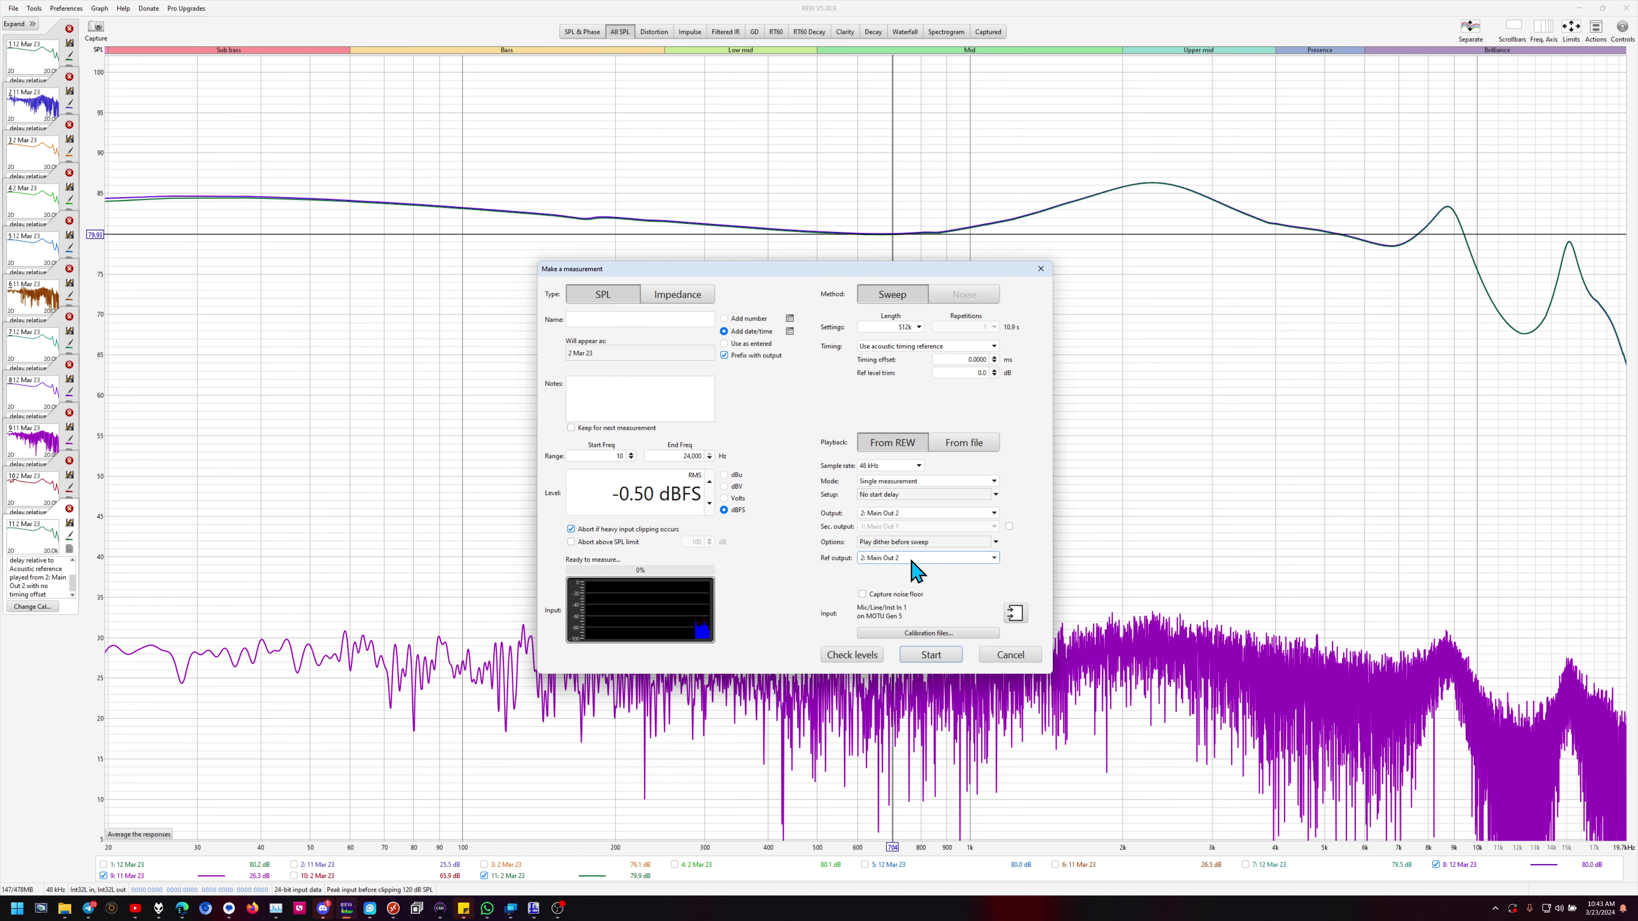
left_click(911, 514)
left_click(913, 525)
left_click(919, 557)
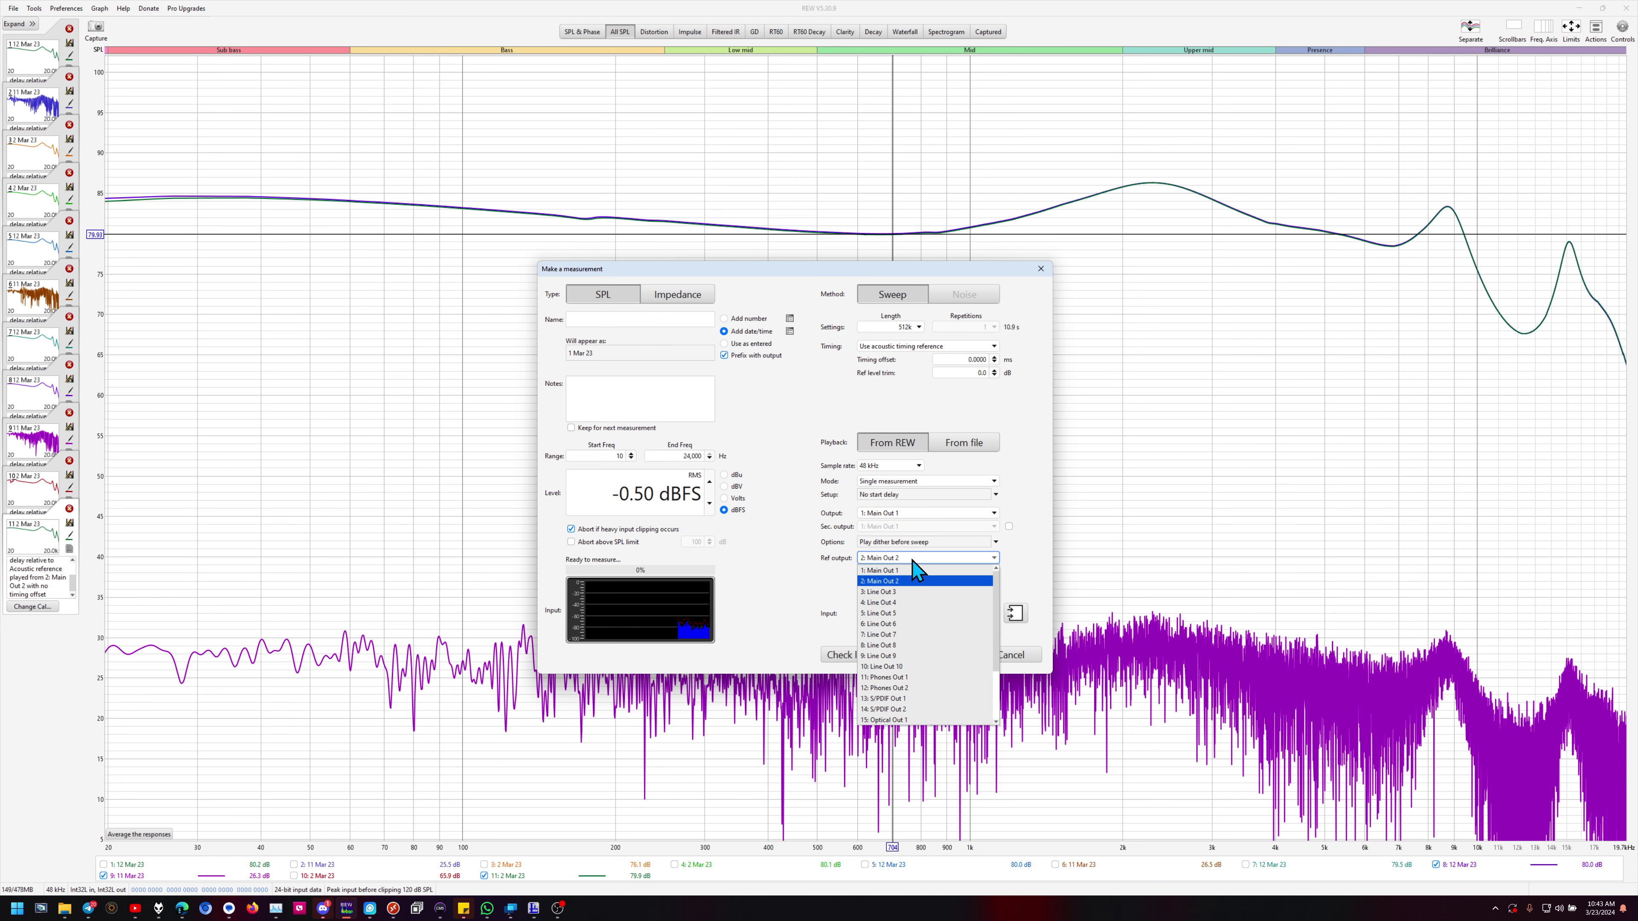
left_click(920, 572)
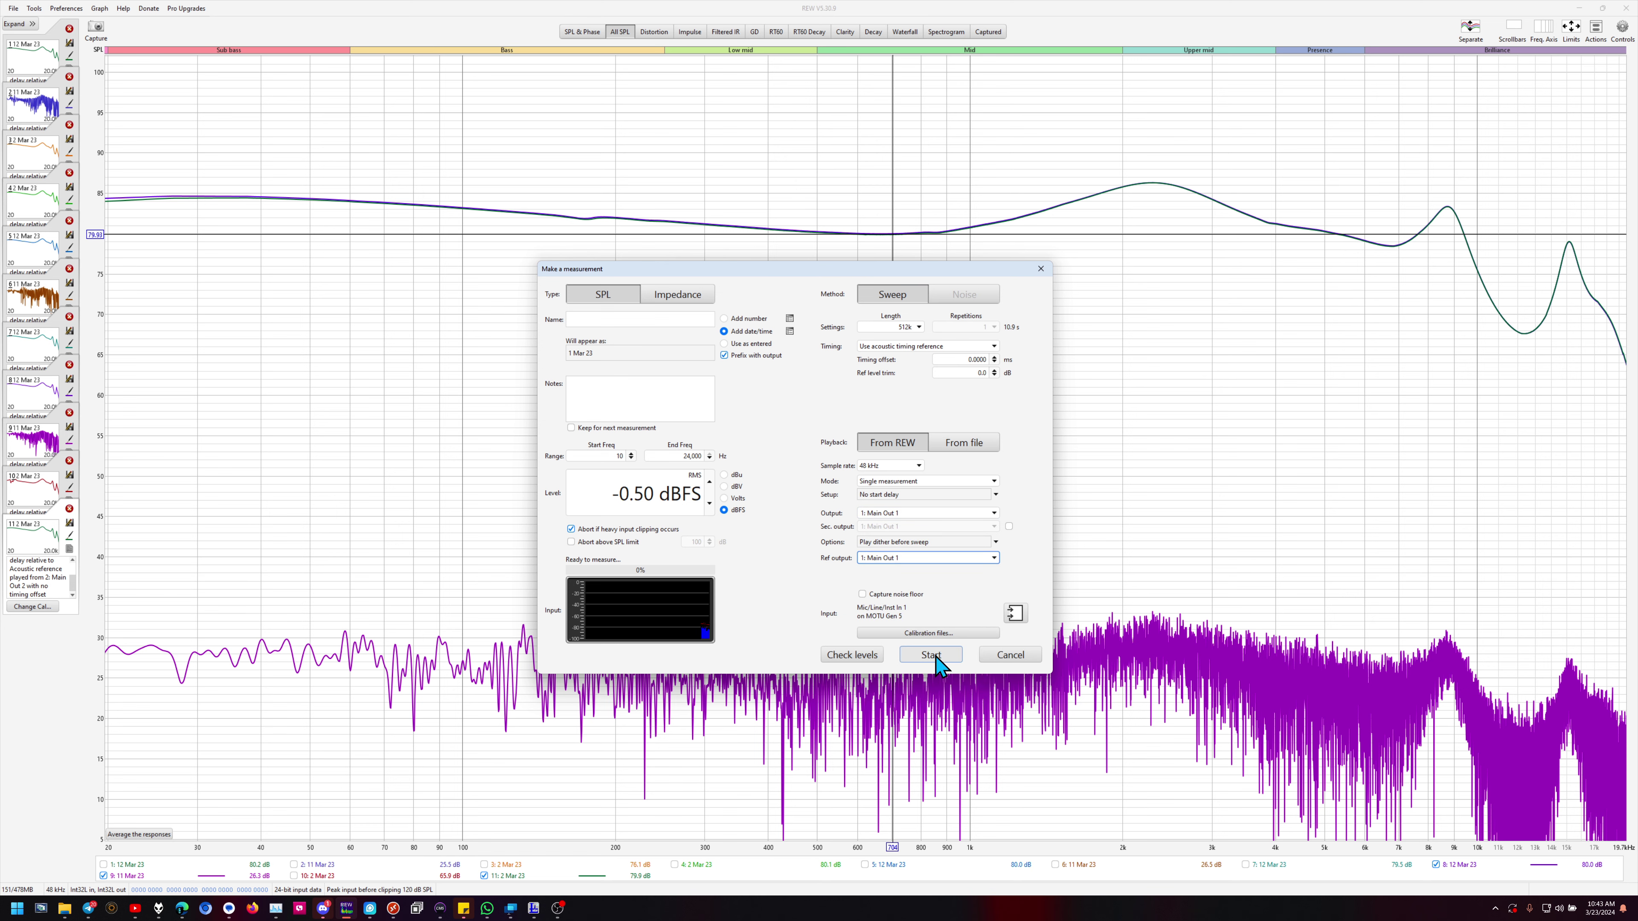
left_click(931, 655)
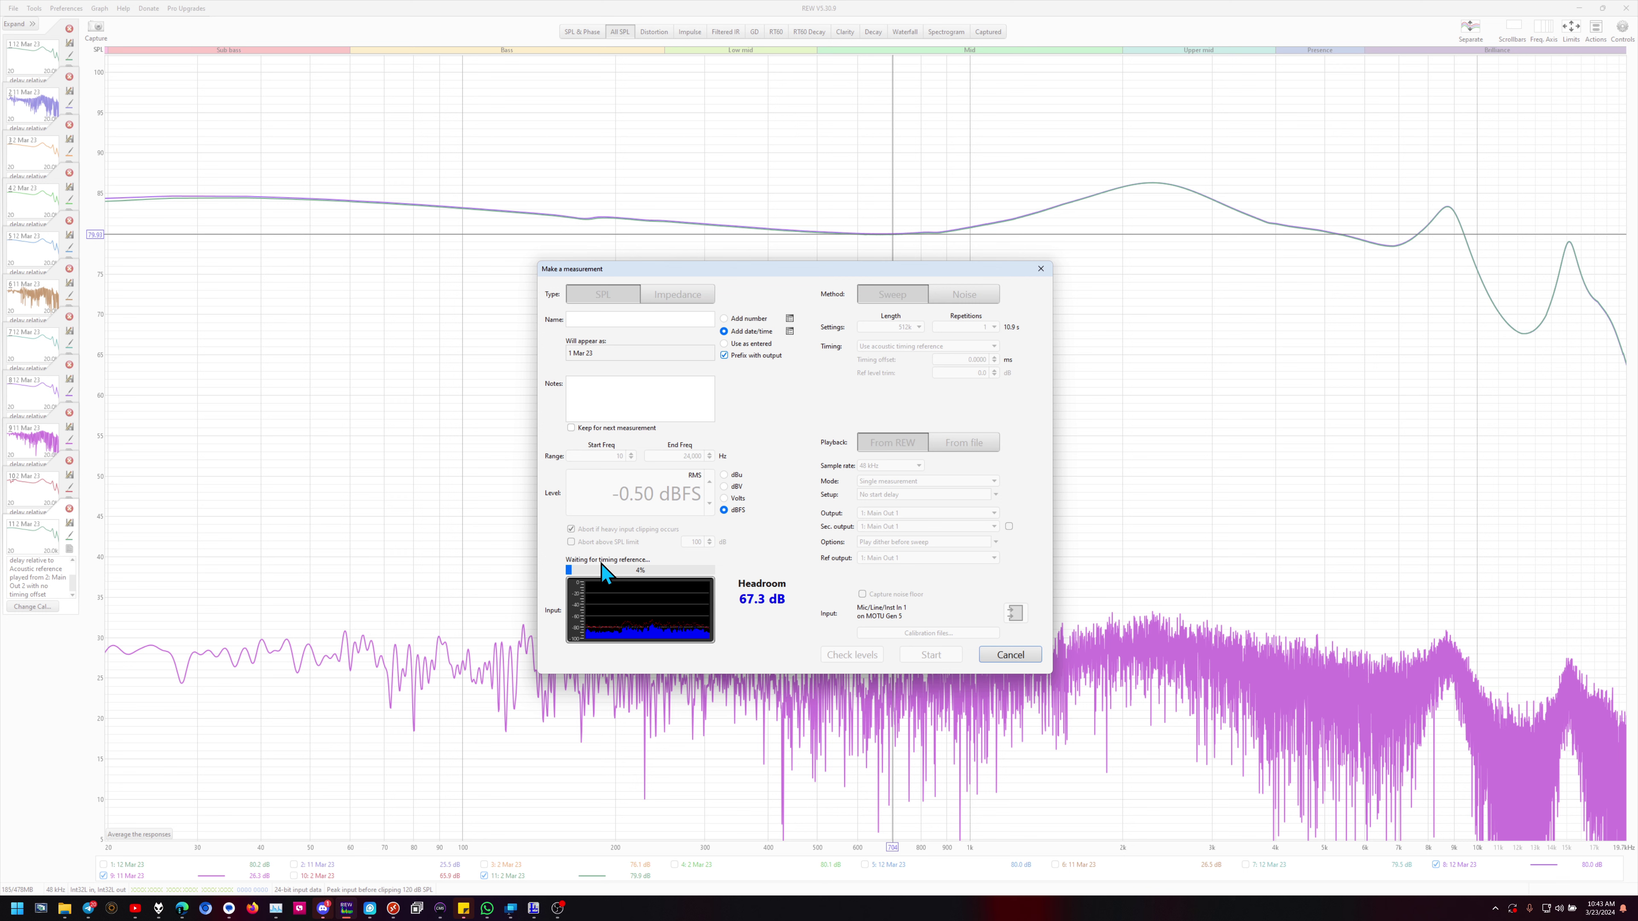
left_click(999, 654)
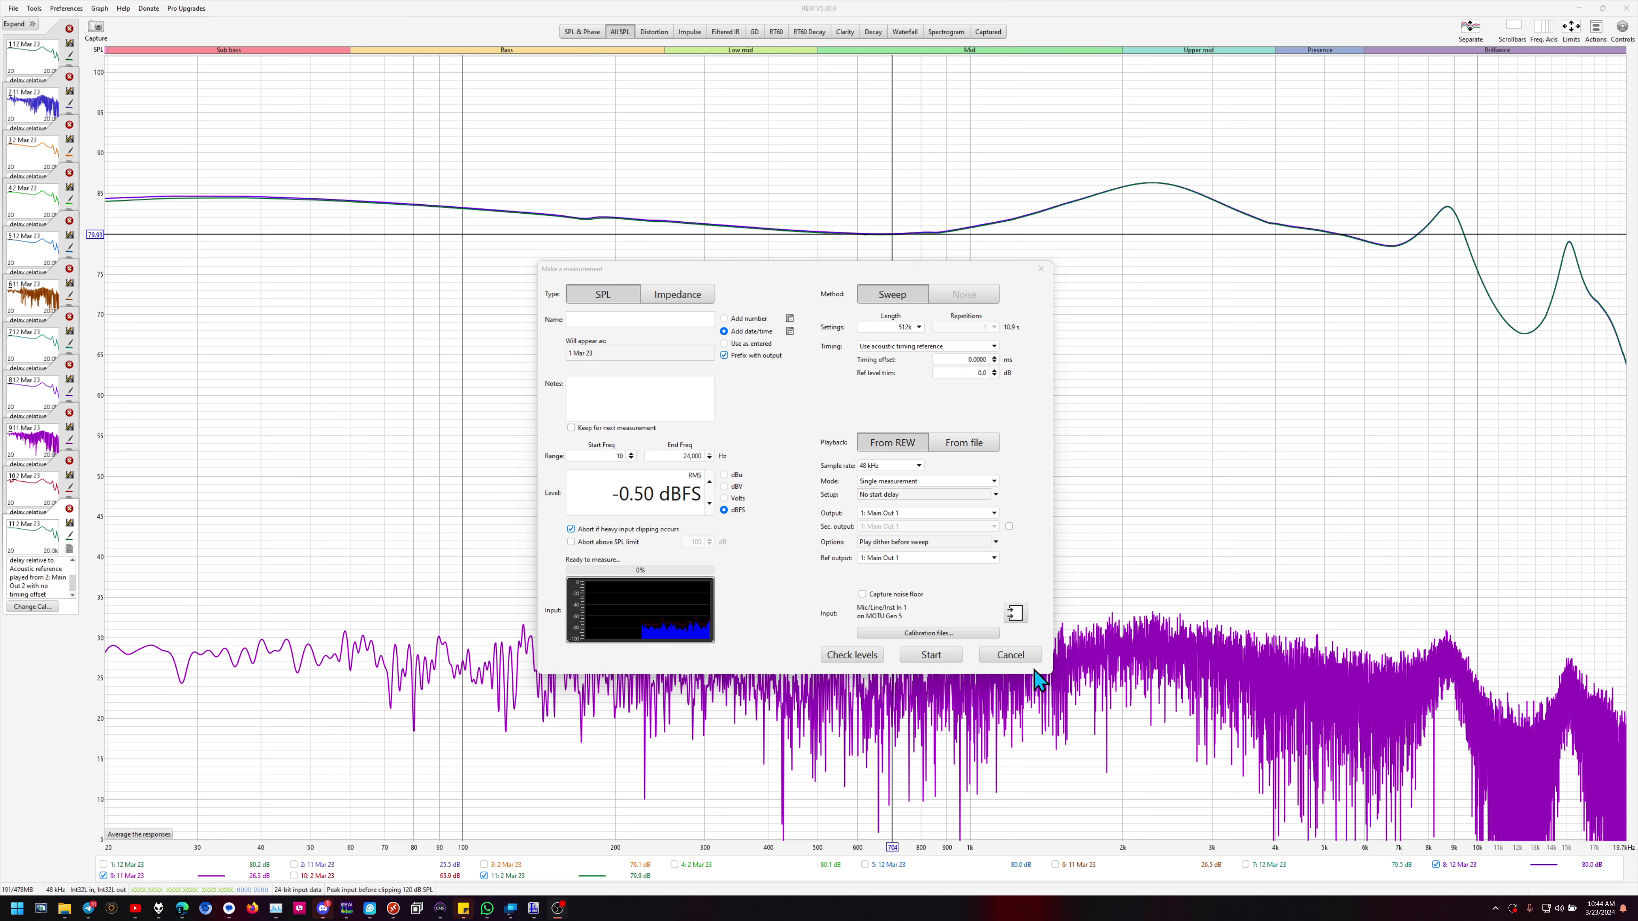
left_click(1002, 653)
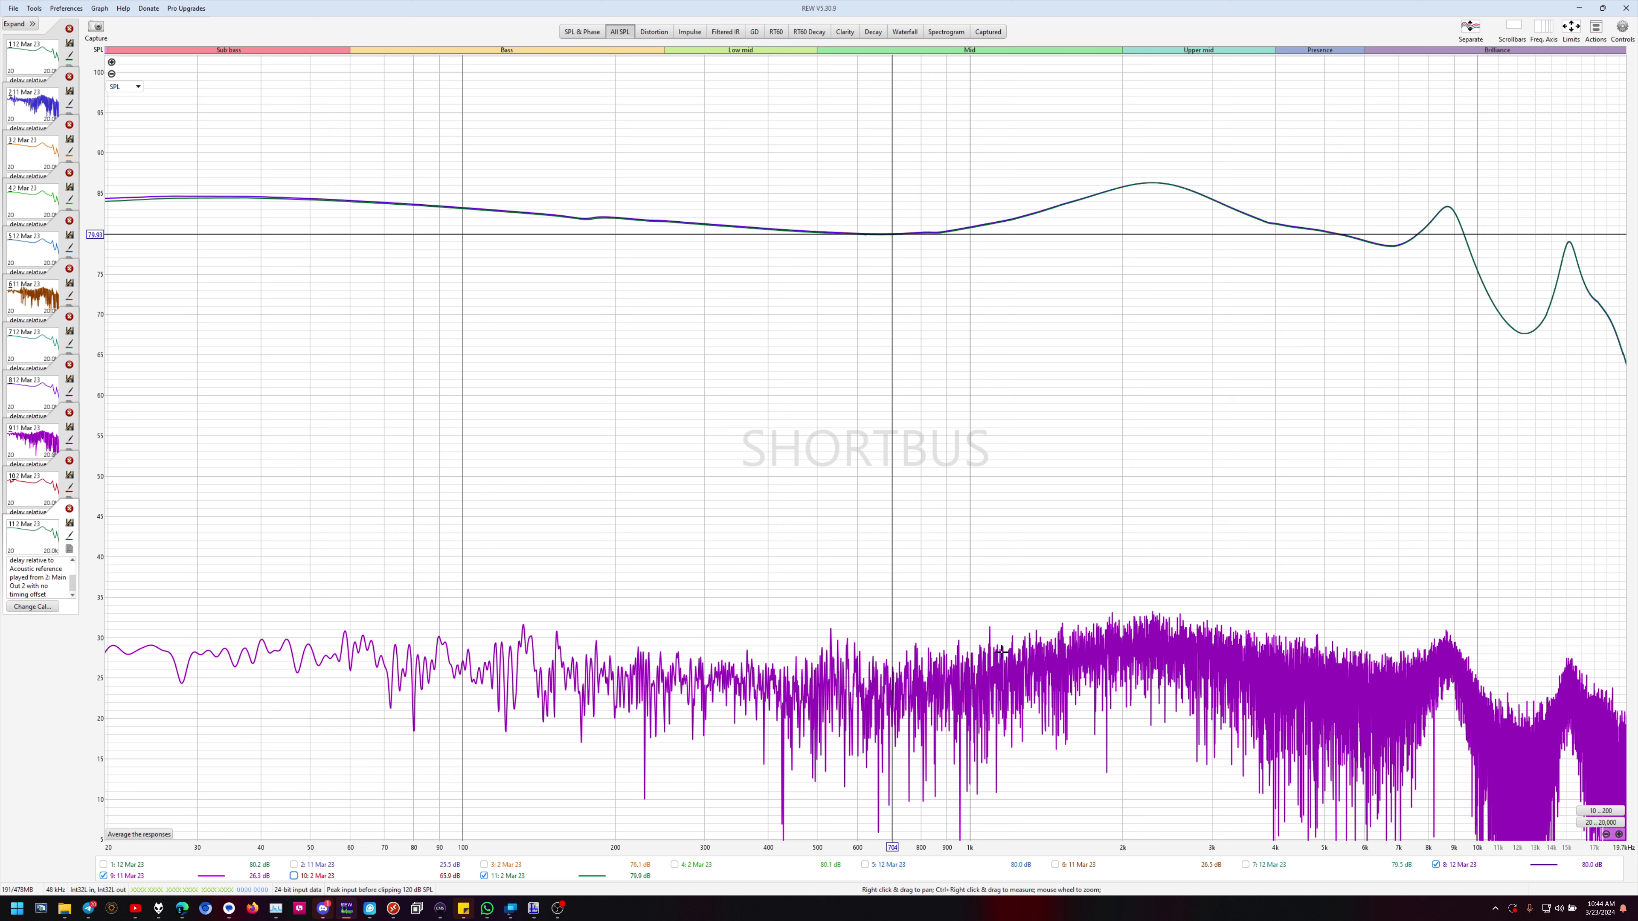